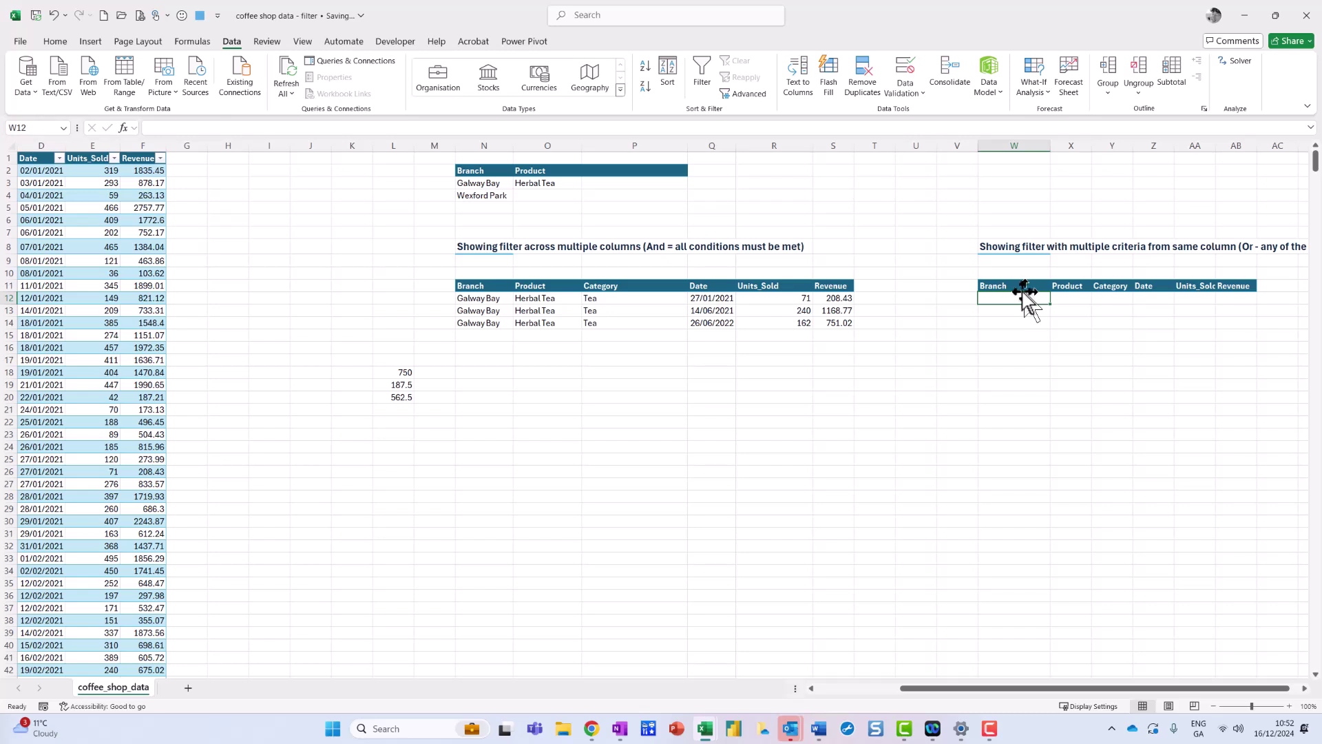
Annotate the dates in rows 14–20 and the Galway Bay/Wexford Park criteria, then clear the ink
left_click_drag(964, 689, 792, 688)
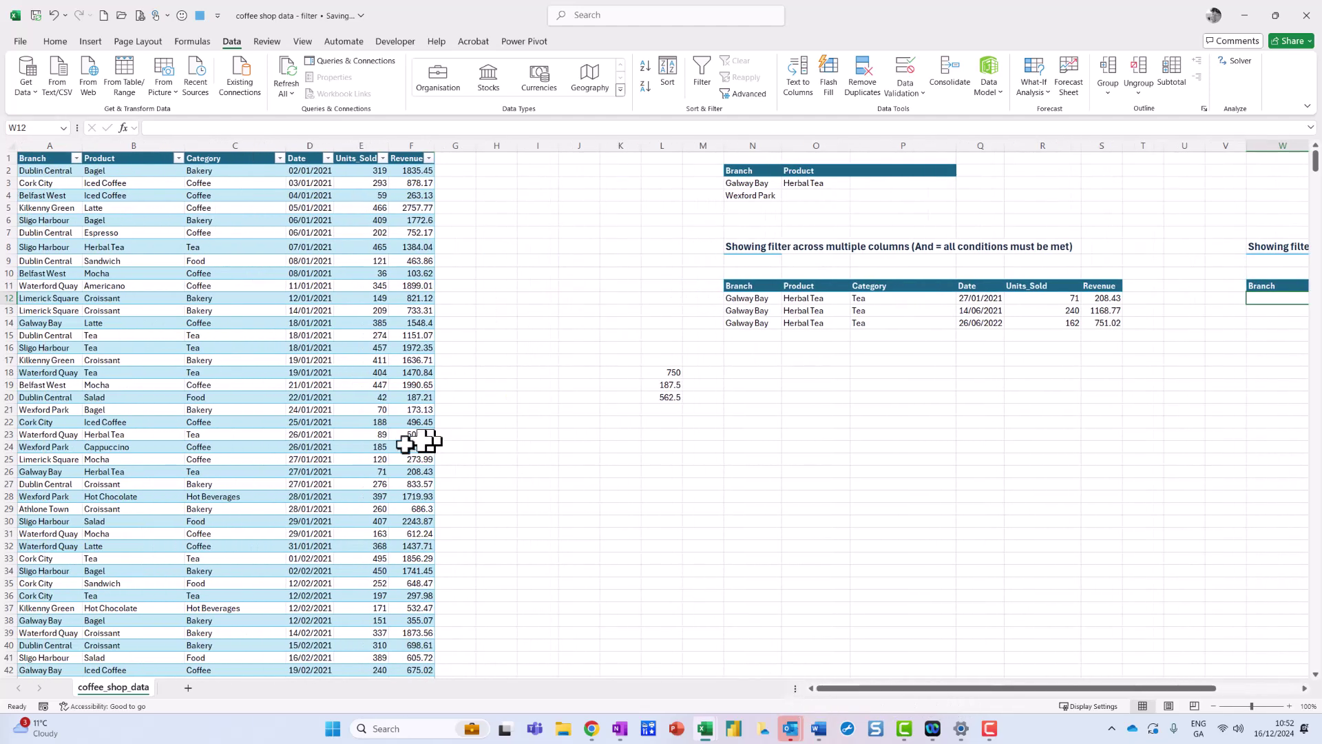
mouse_move(328, 321)
left_mouse_down()
mouse_move(343, 378)
mouse_move(318, 330)
left_mouse_up()
mouse_move(717, 152)
left_mouse_down()
mouse_move(707, 171)
mouse_move(735, 207)
mouse_move(792, 194)
mouse_move(721, 146)
left_mouse_up()
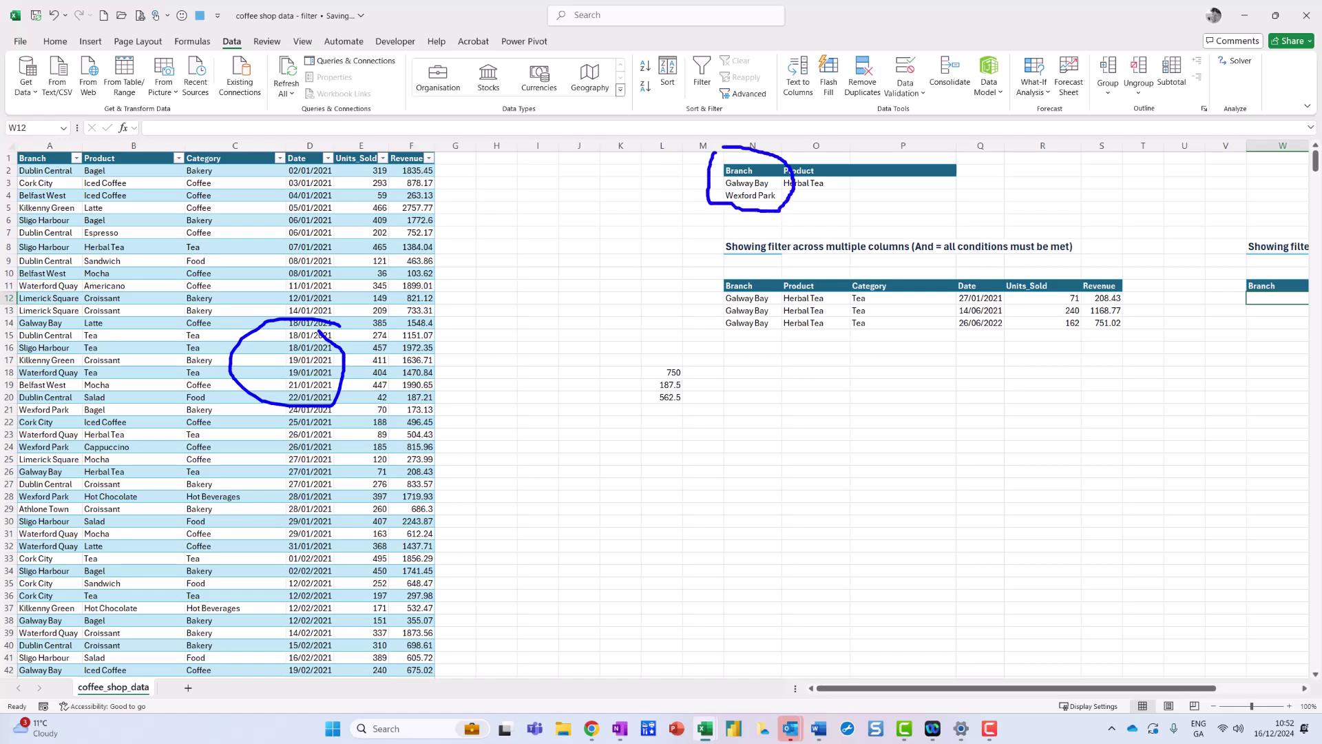
key("Escape")
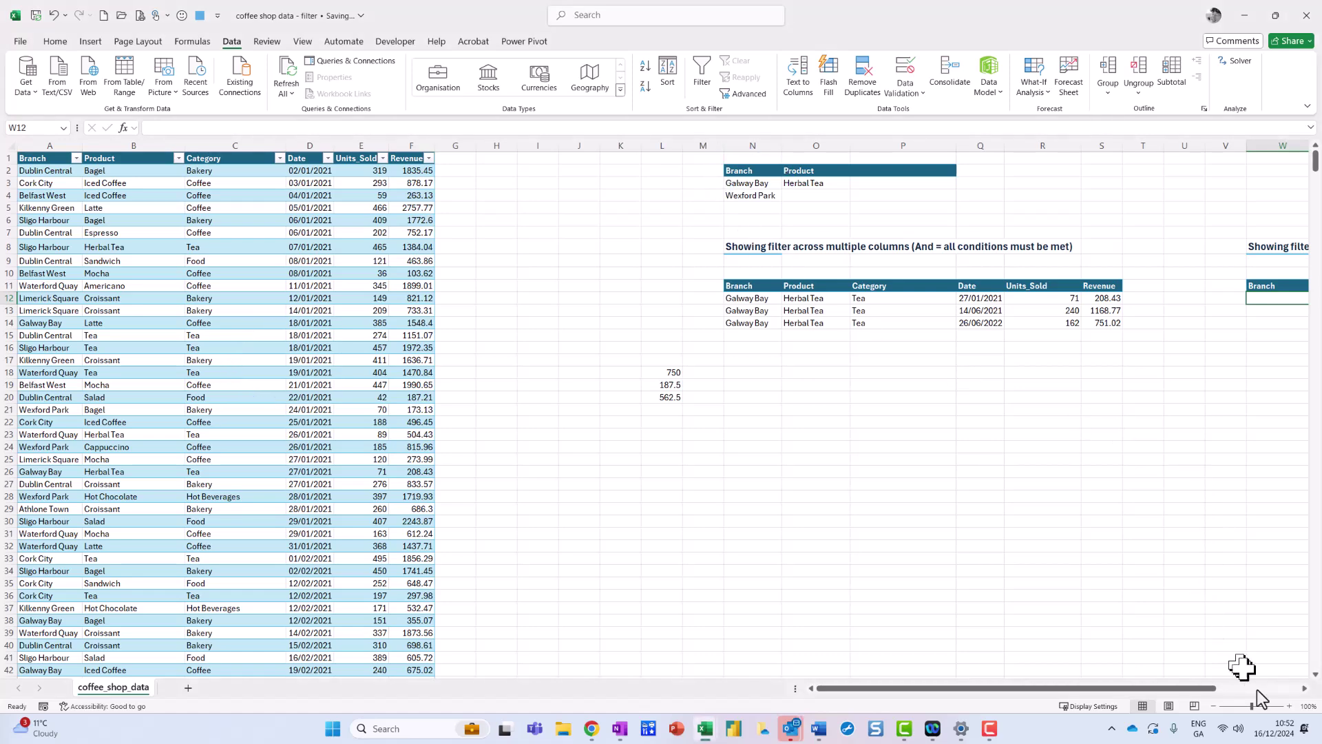
Insert the FILTER function into W12 from Formulas > Lookup & Reference
left_click(1303, 688)
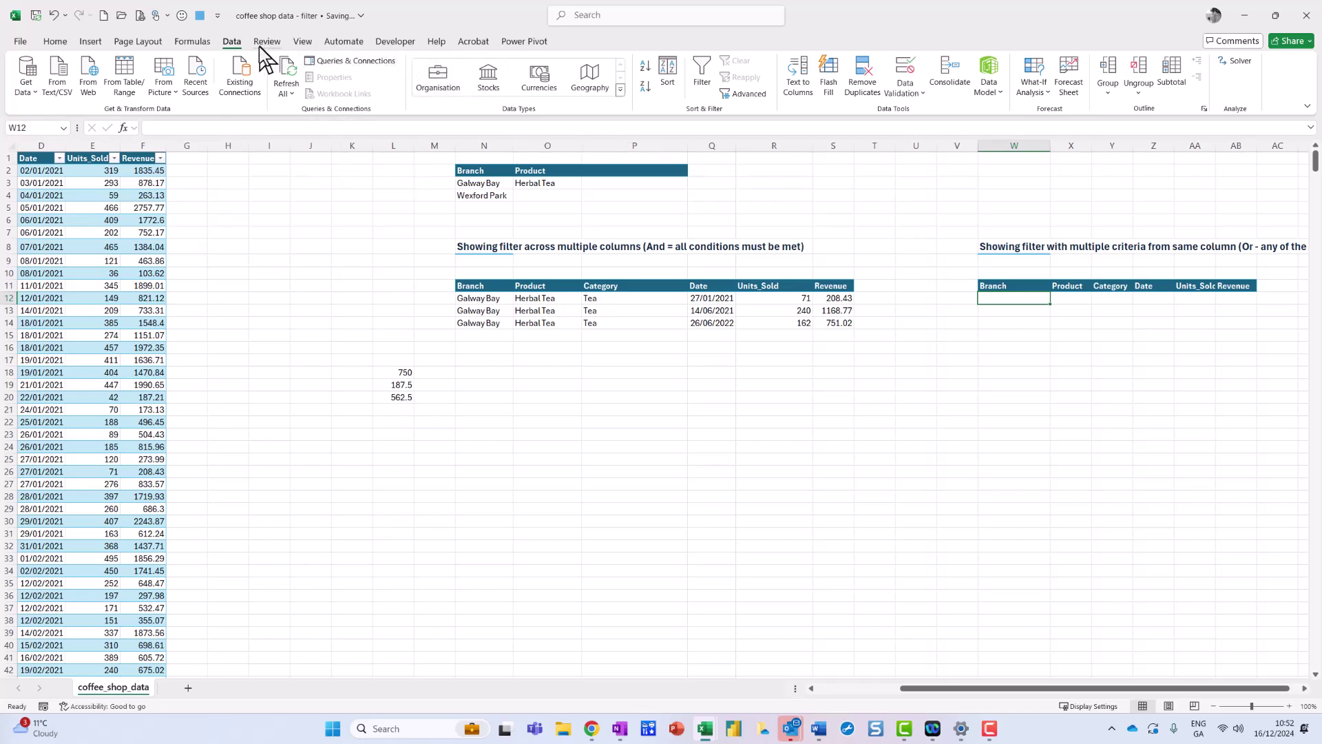
left_click(193, 42)
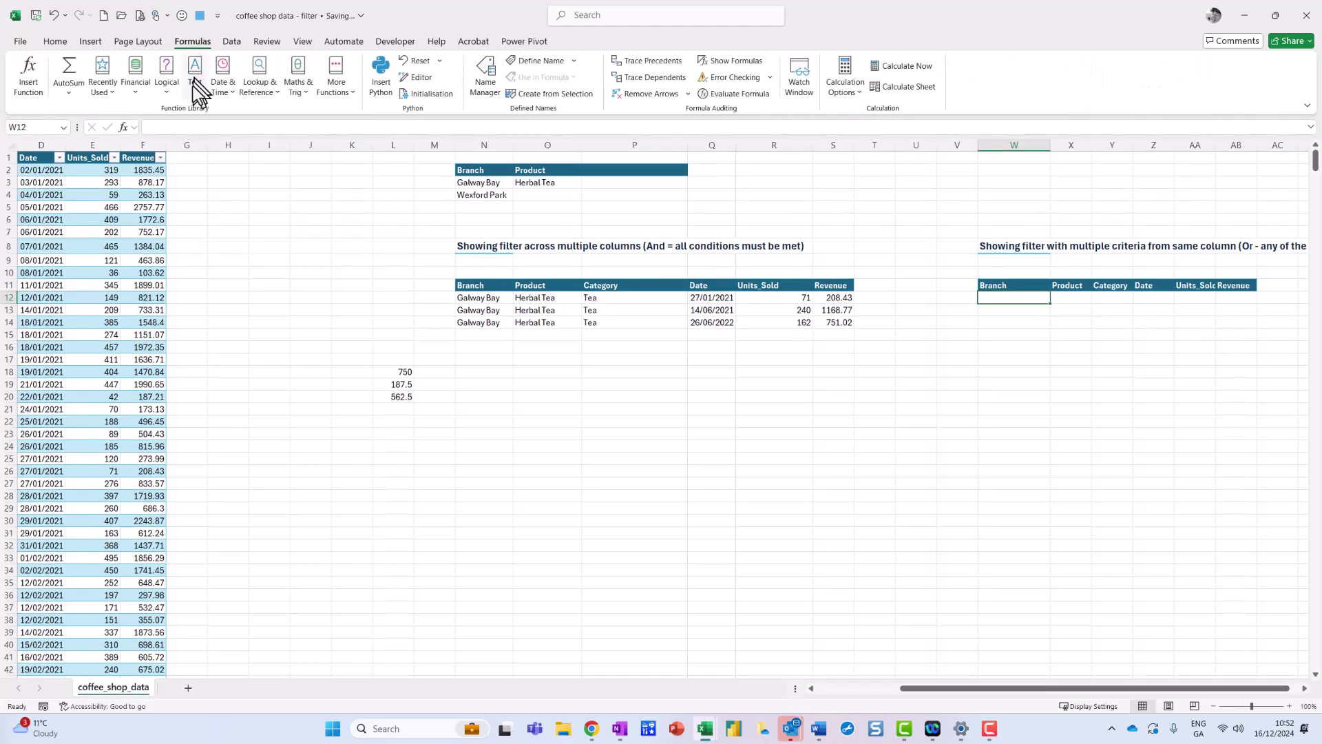
left_click(260, 87)
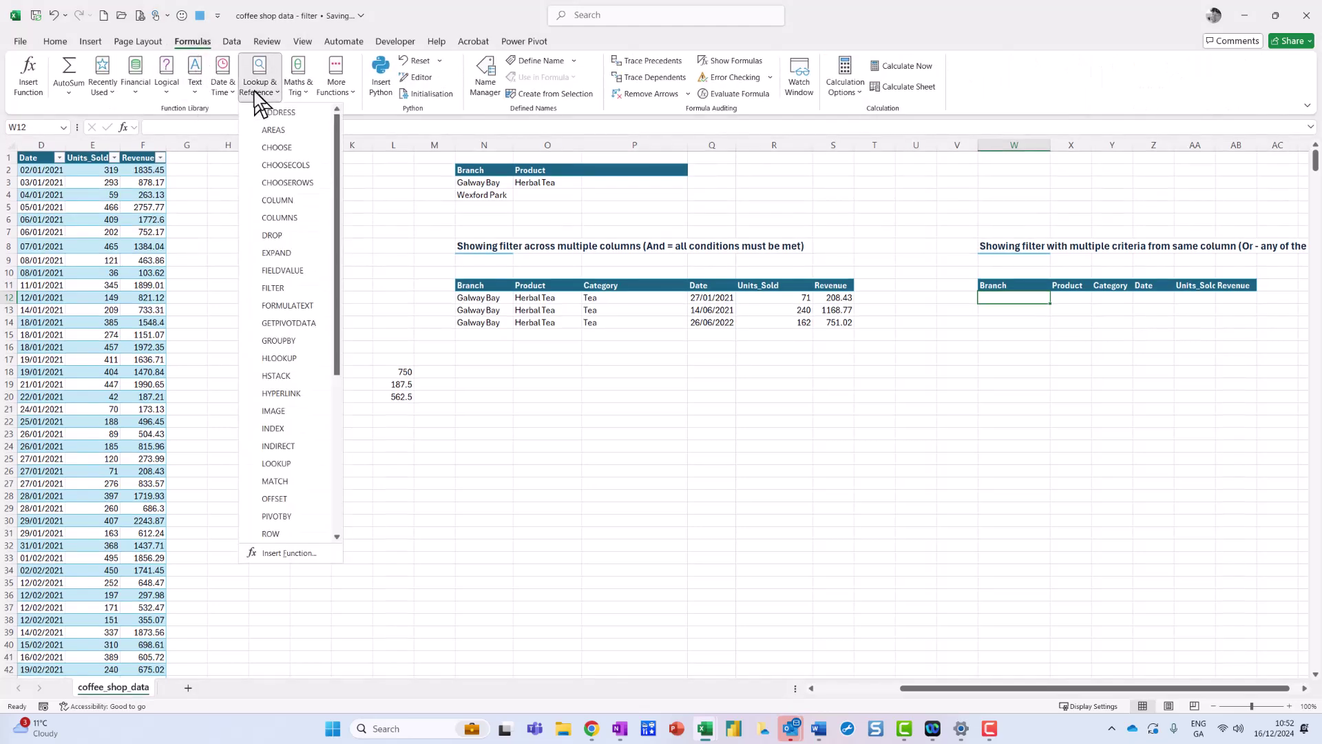
left_click(288, 291)
Set the FILTER array to the whole CoffeeShop table, starting from A2
mouse_move(967, 716)
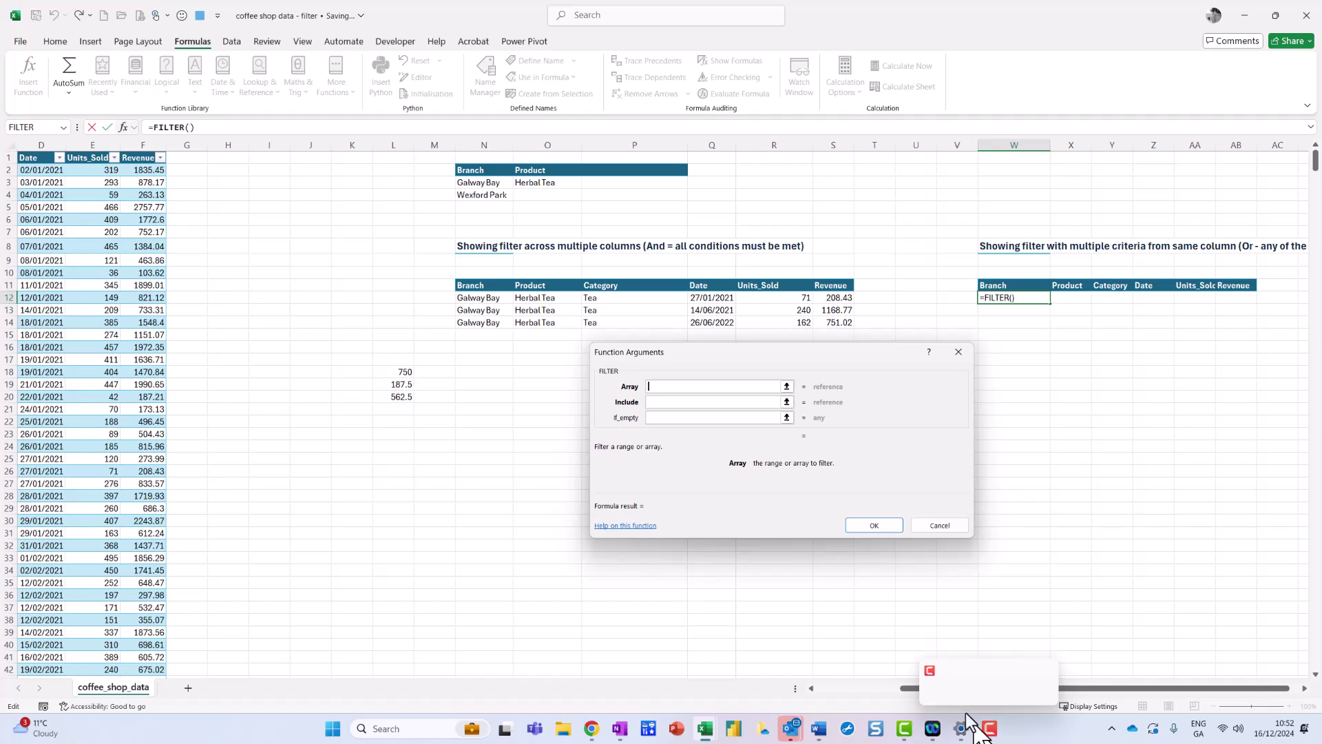
left_click_drag(1095, 688, 973, 687)
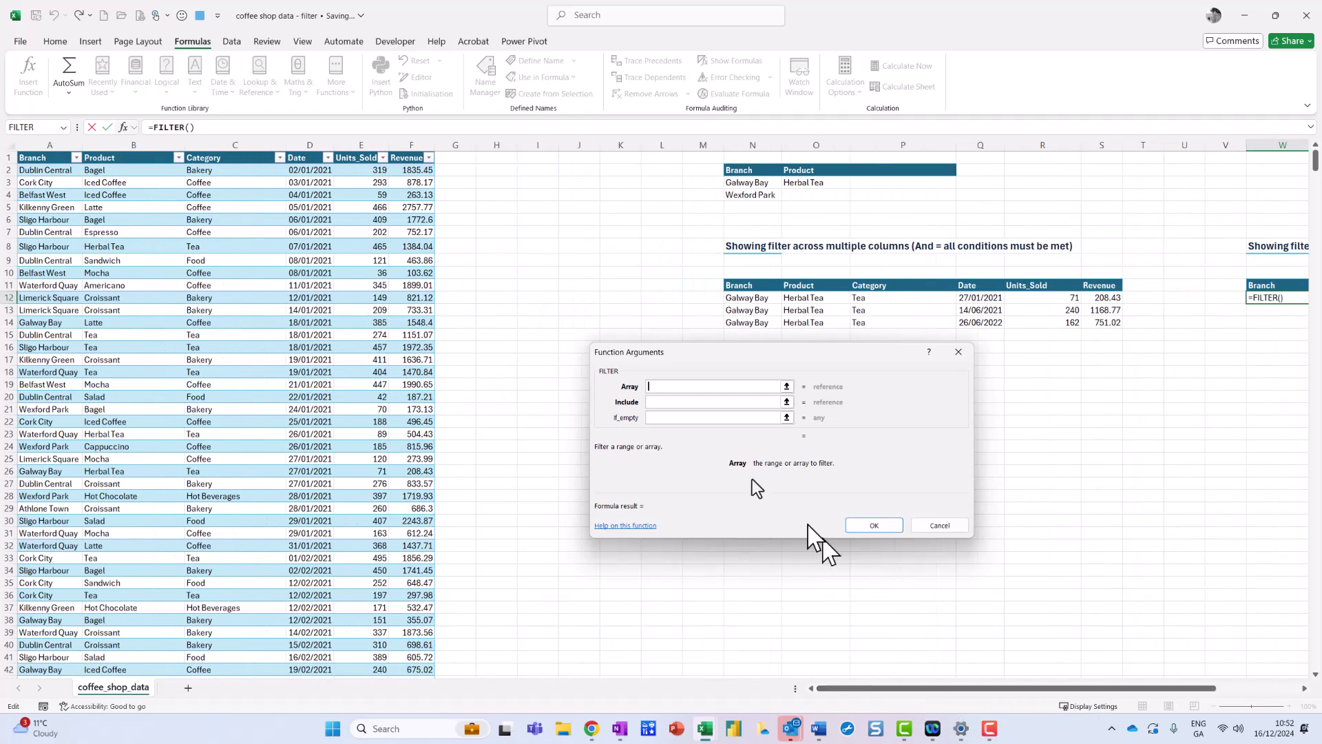
left_click(37, 169)
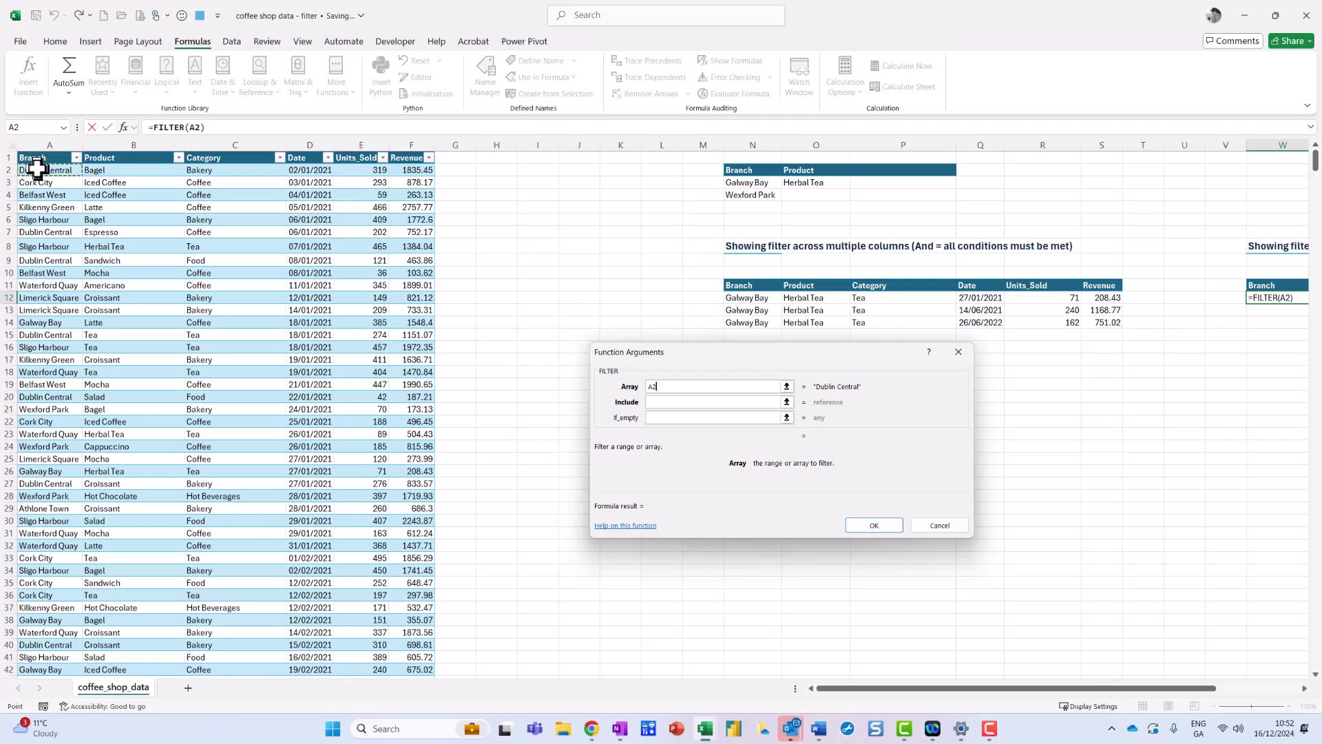
key("ctrl+shift+Down")
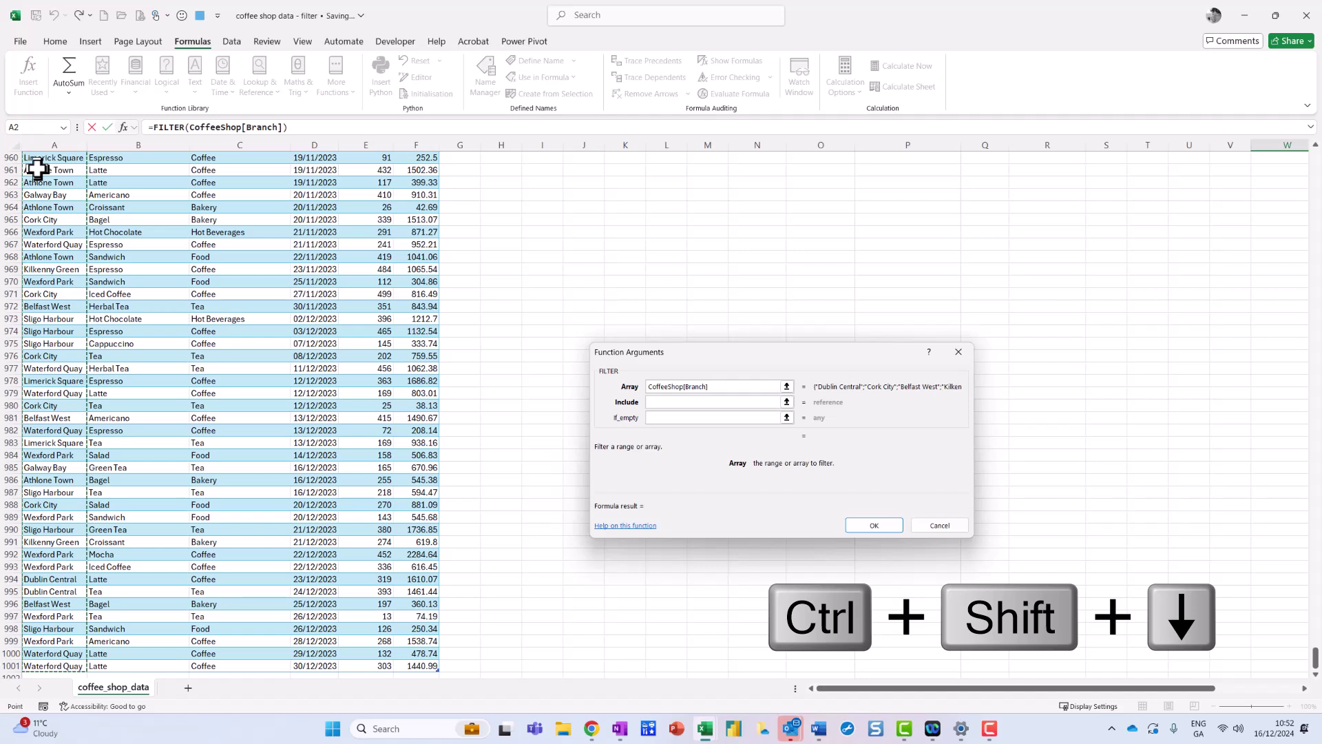
key("ctrl+shift+Right")
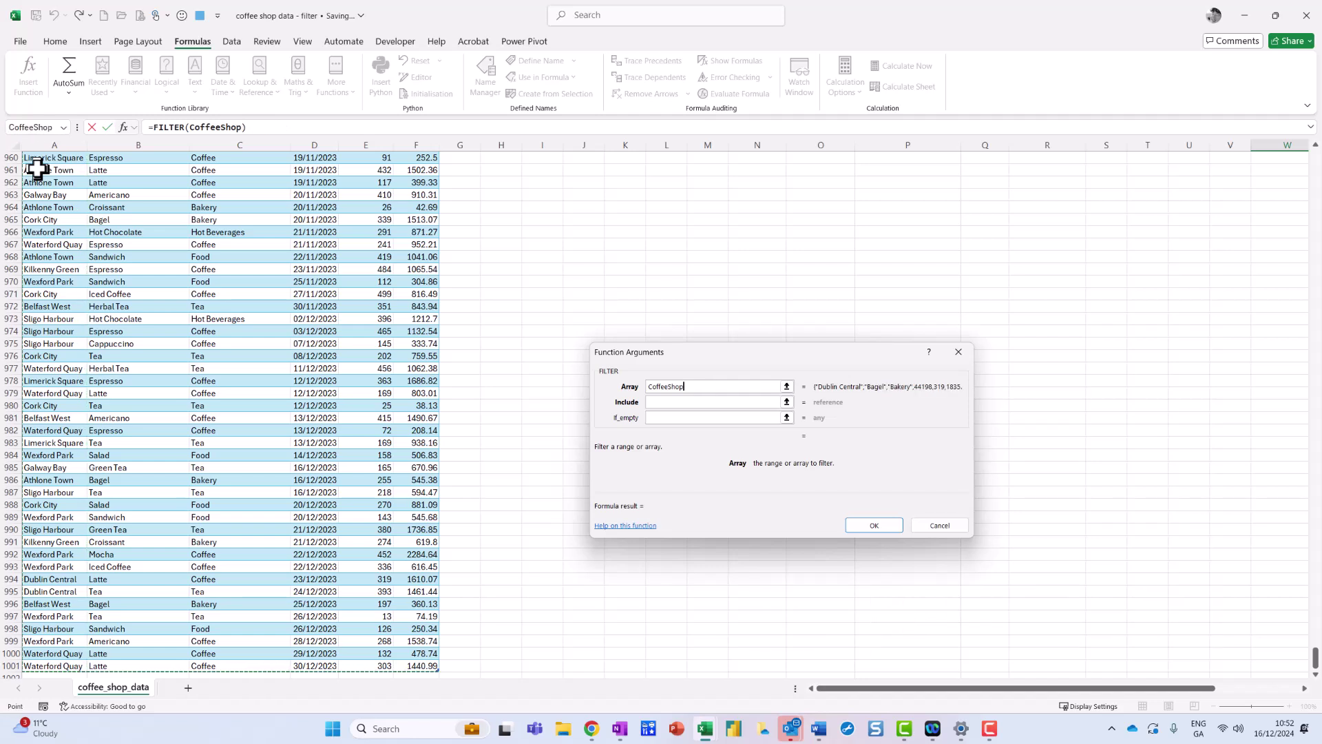
left_click(688, 402)
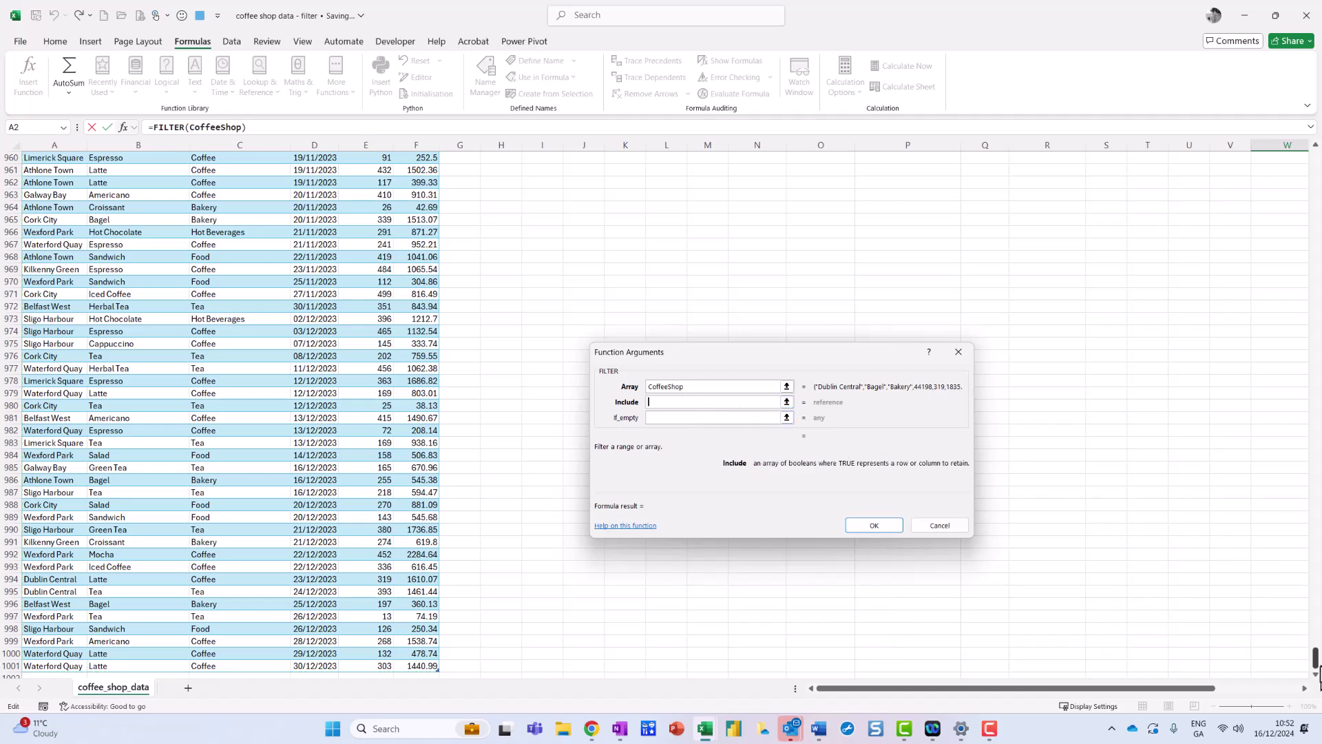
Circle the Branch criteria in N1:N3 with the pen, then clear the ink
left_click_drag(1317, 662, 1315, 158)
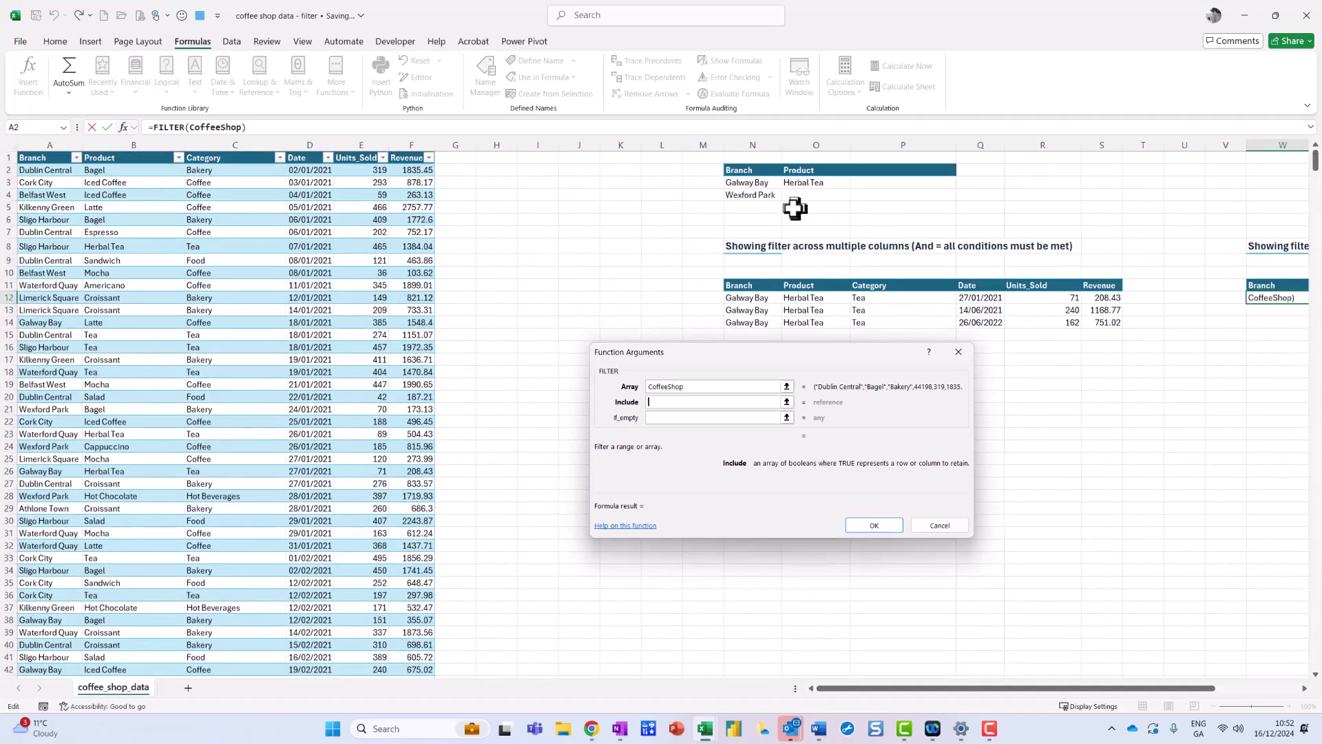
mouse_move(779, 164)
left_mouse_down()
mouse_move(731, 151)
mouse_move(785, 218)
mouse_move(777, 159)
left_mouse_up()
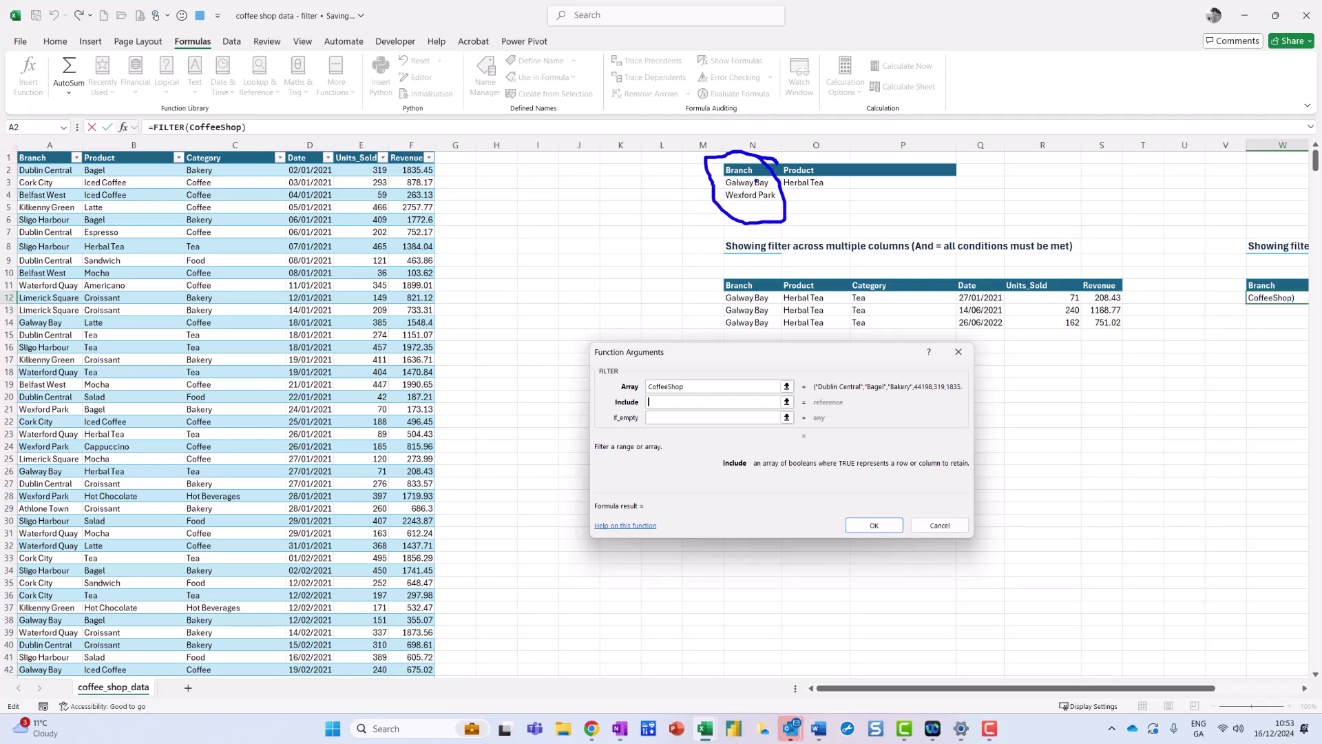
key("Escape")
Build the first include condition (CoffeeShop[Branch]=N3) in parentheses, followed by +( for a second
left_click(44, 172)
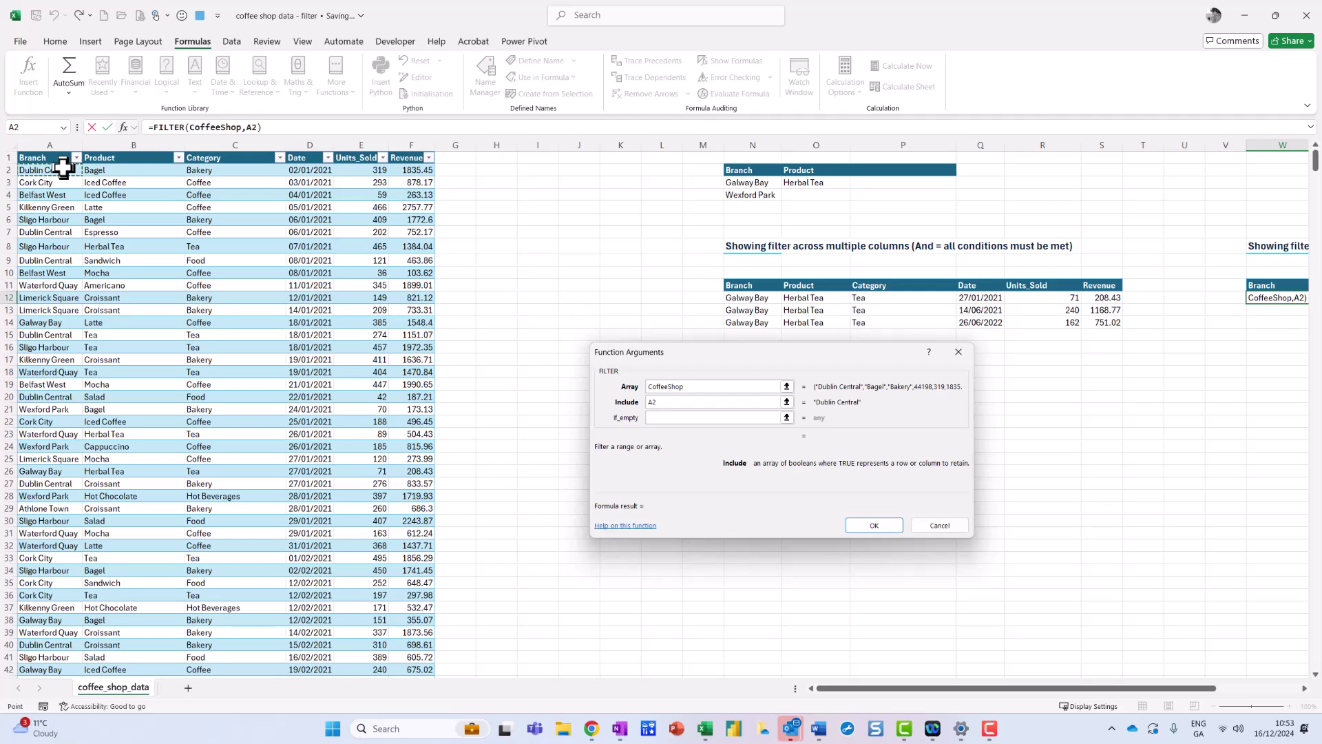
key("ctrl+shift+Down")
type("=")
left_click_drag(1316, 673, 1102, 86)
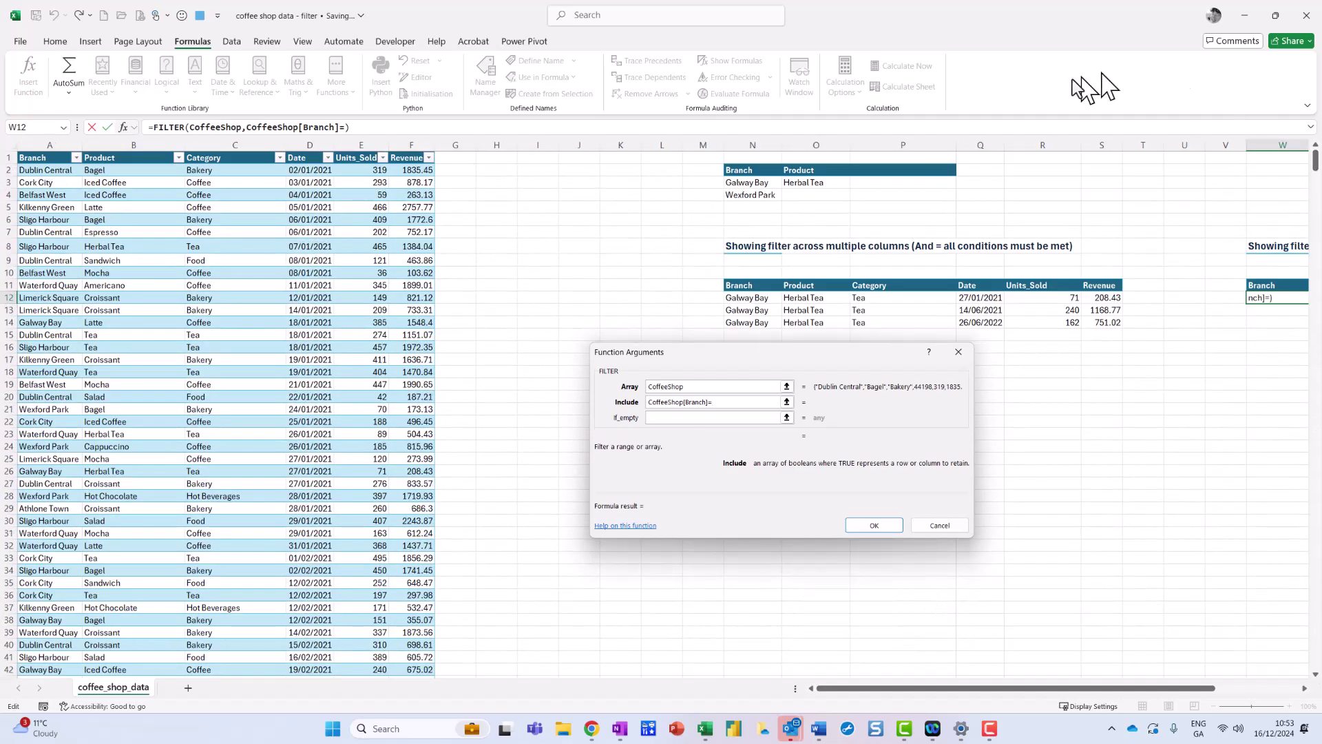
left_click(756, 184)
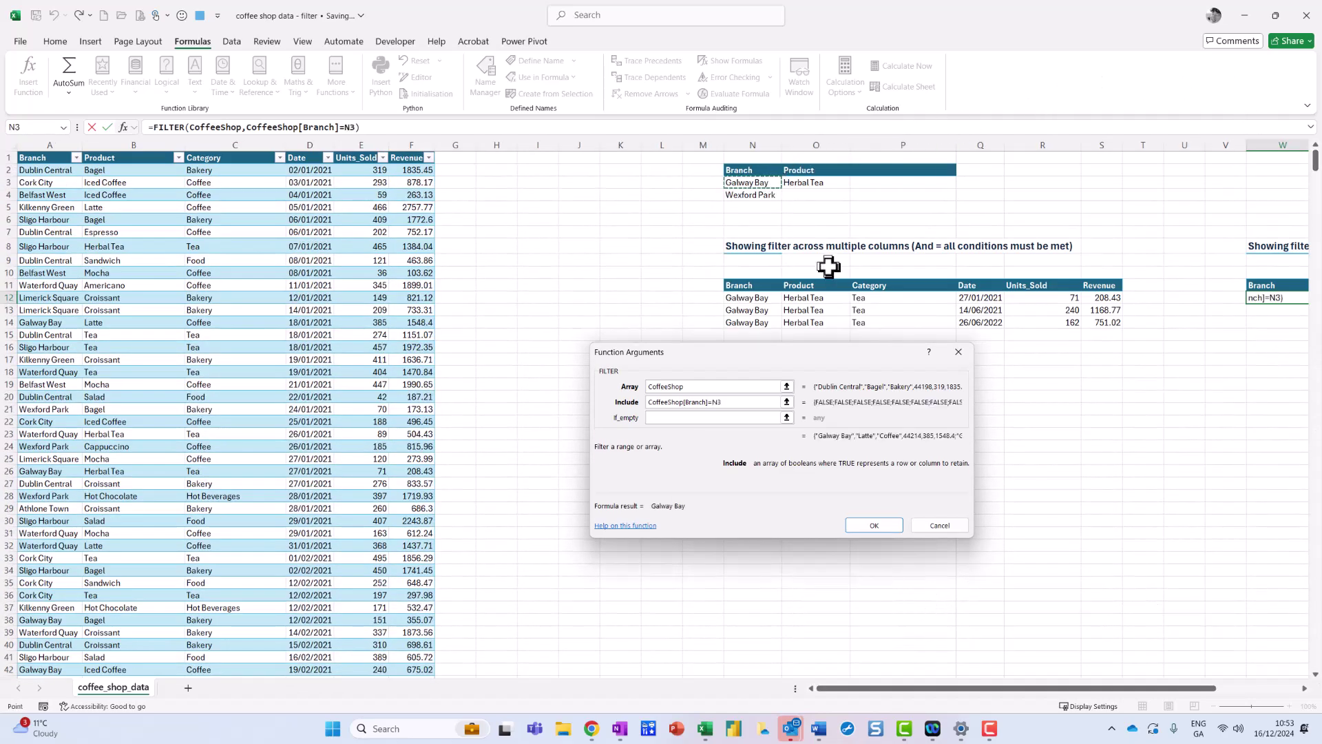
type(")")
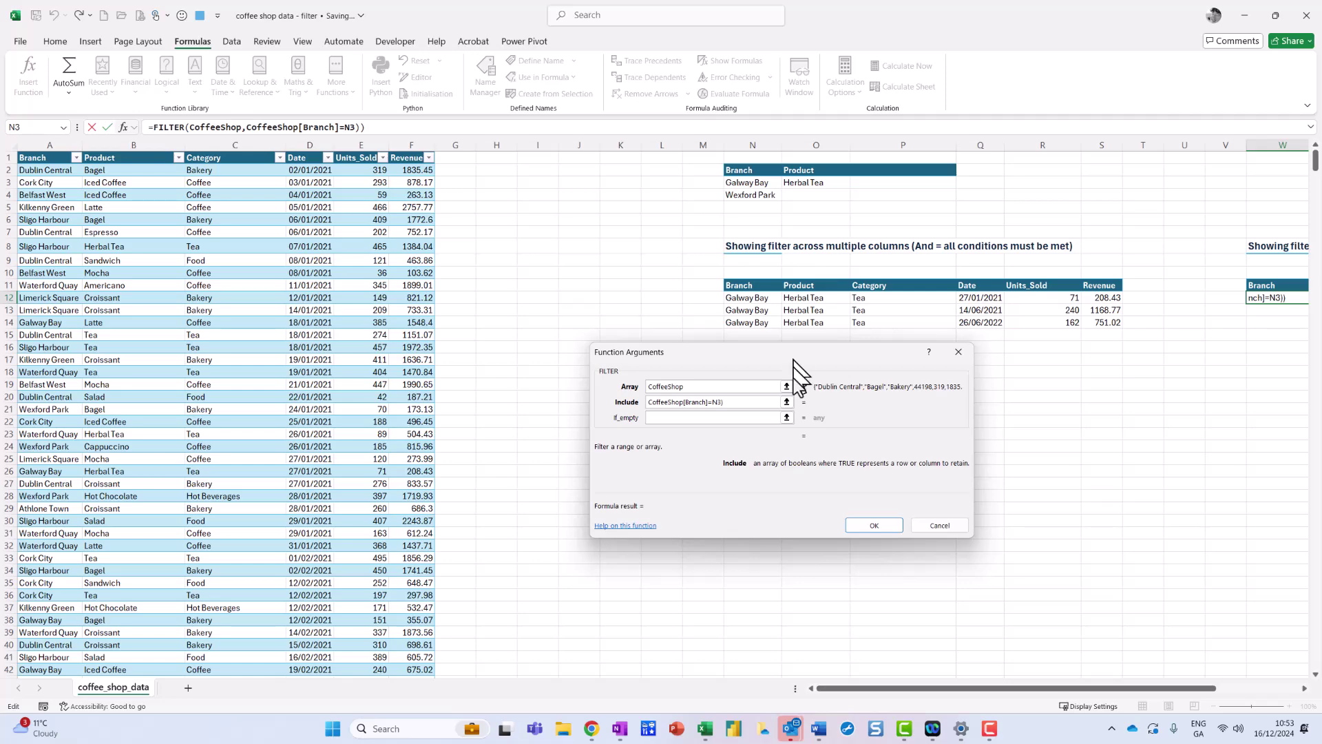
left_click(649, 402)
type("(")
left_click(749, 401)
type("+")
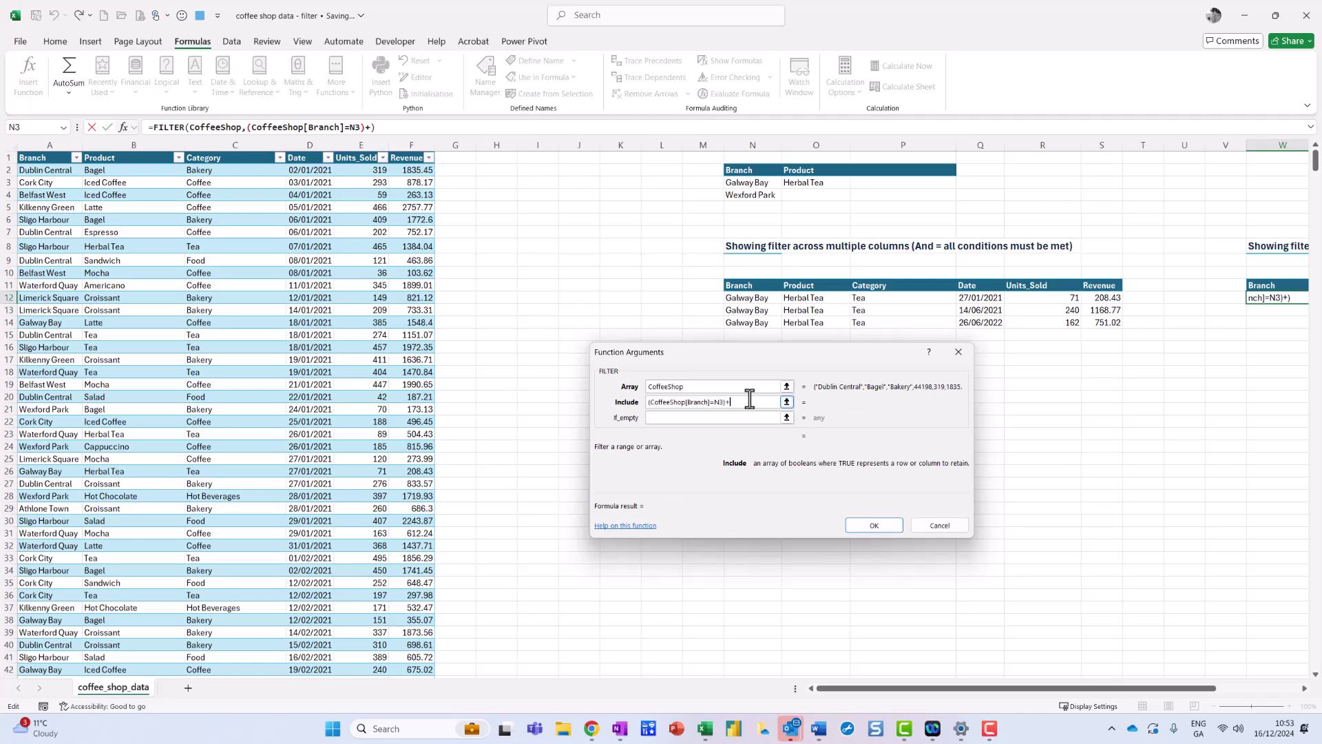
type("(")
Add the second condition (CoffeeShop[Branch]=N4), set If_empty to "No Records found", and confirm
left_click(53, 171)
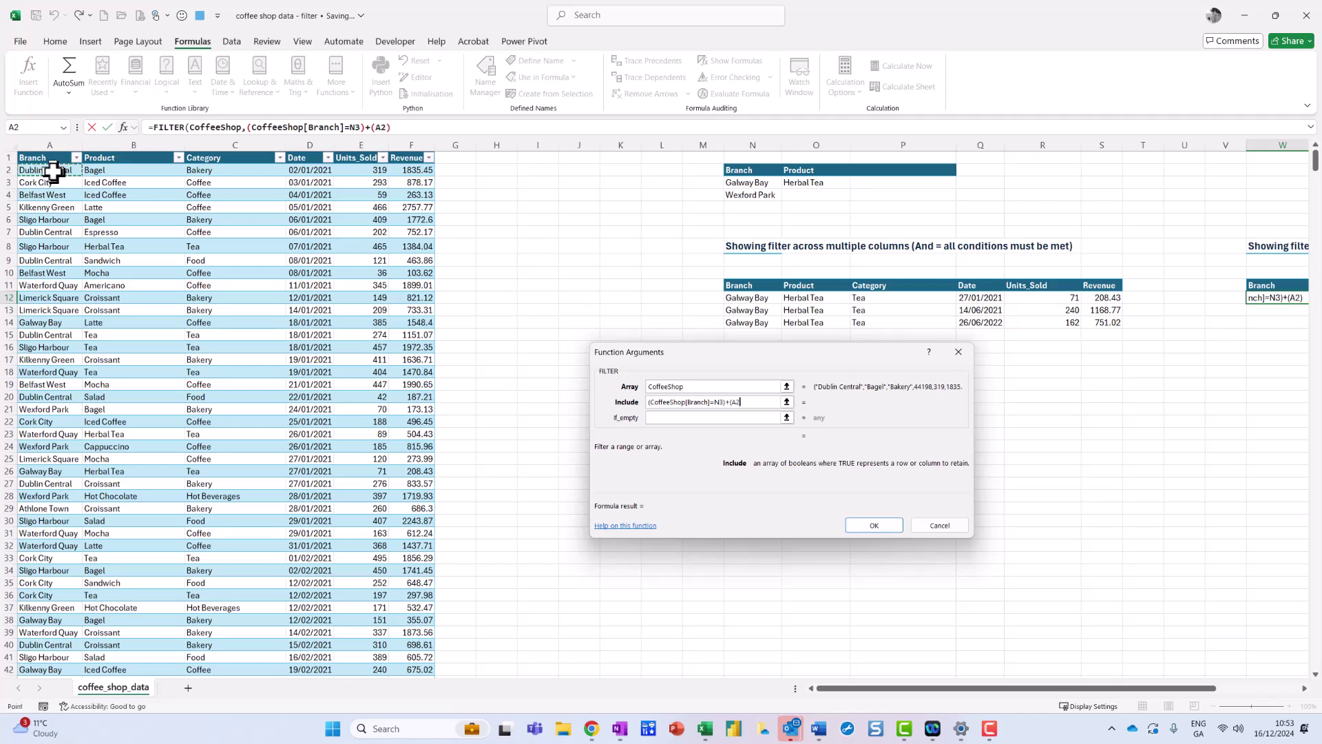
key("ctrl+shift+Down")
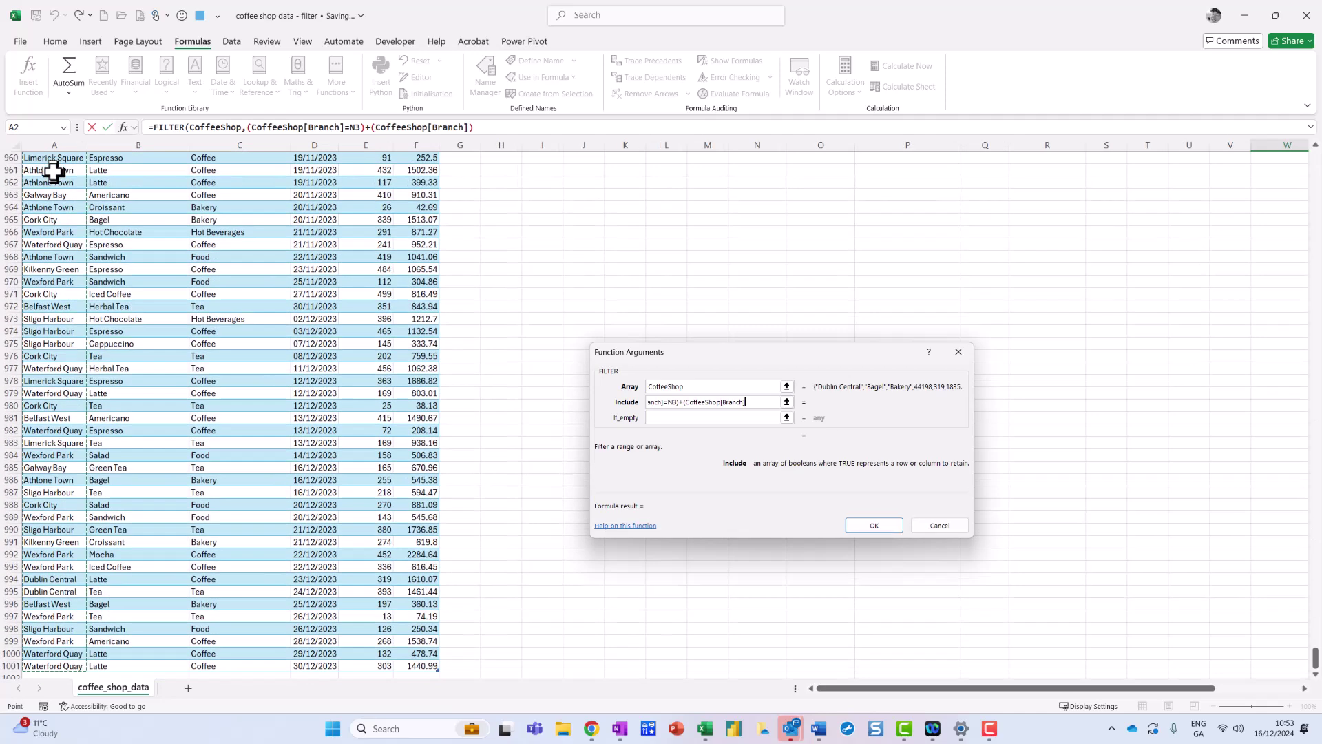
type("=")
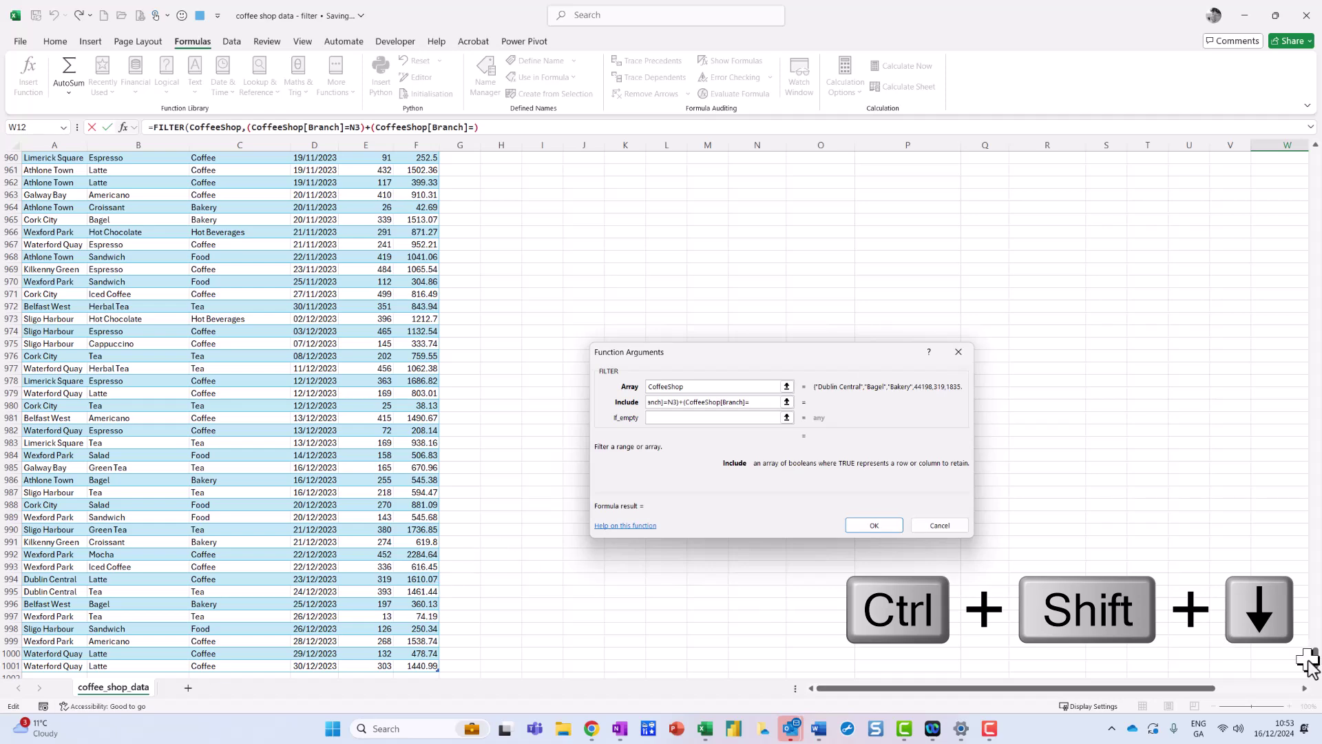
left_click_drag(1315, 664, 1315, 162)
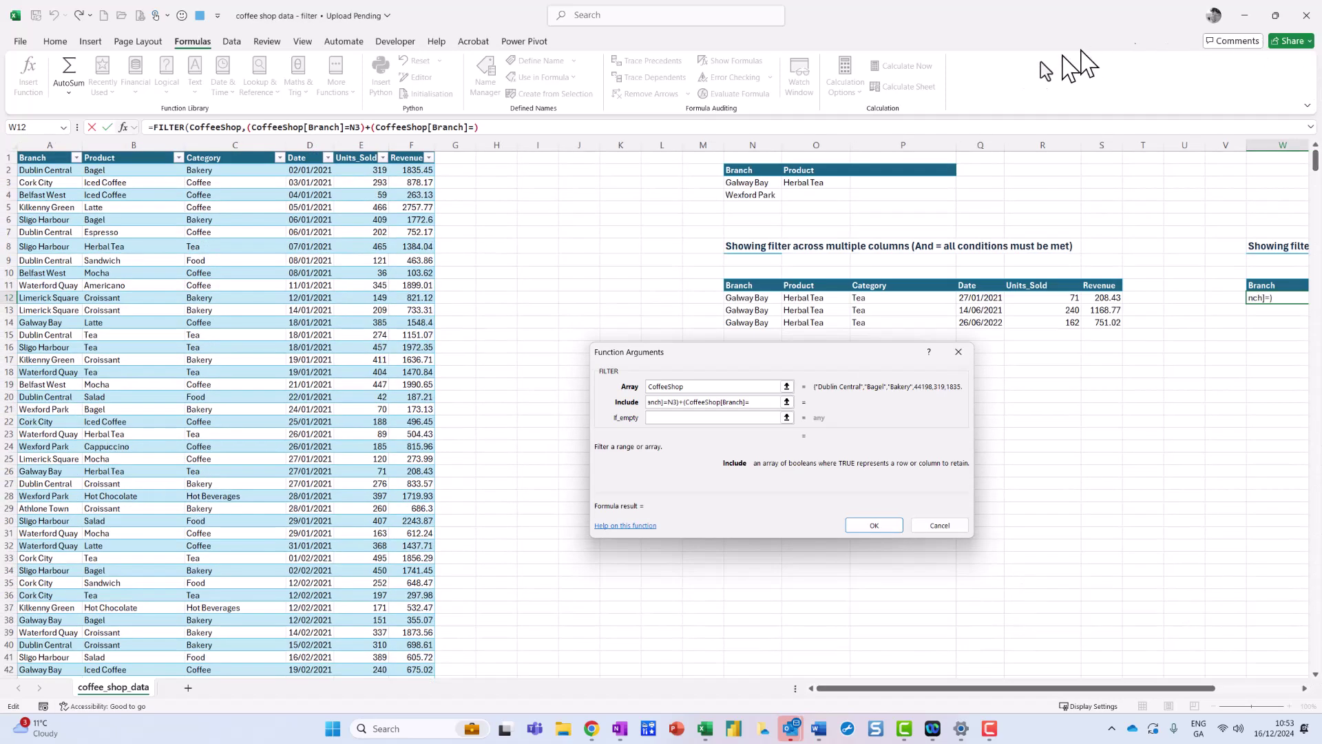
left_click(751, 198)
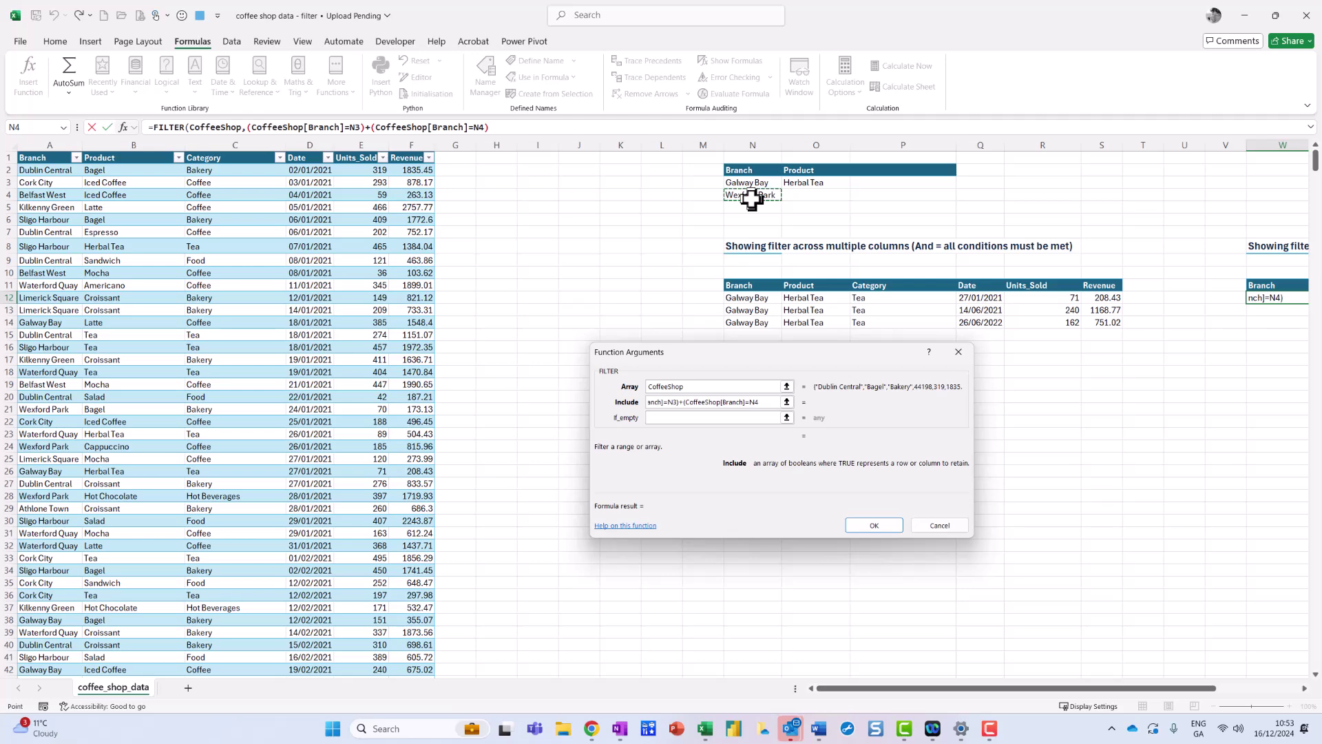
type(")")
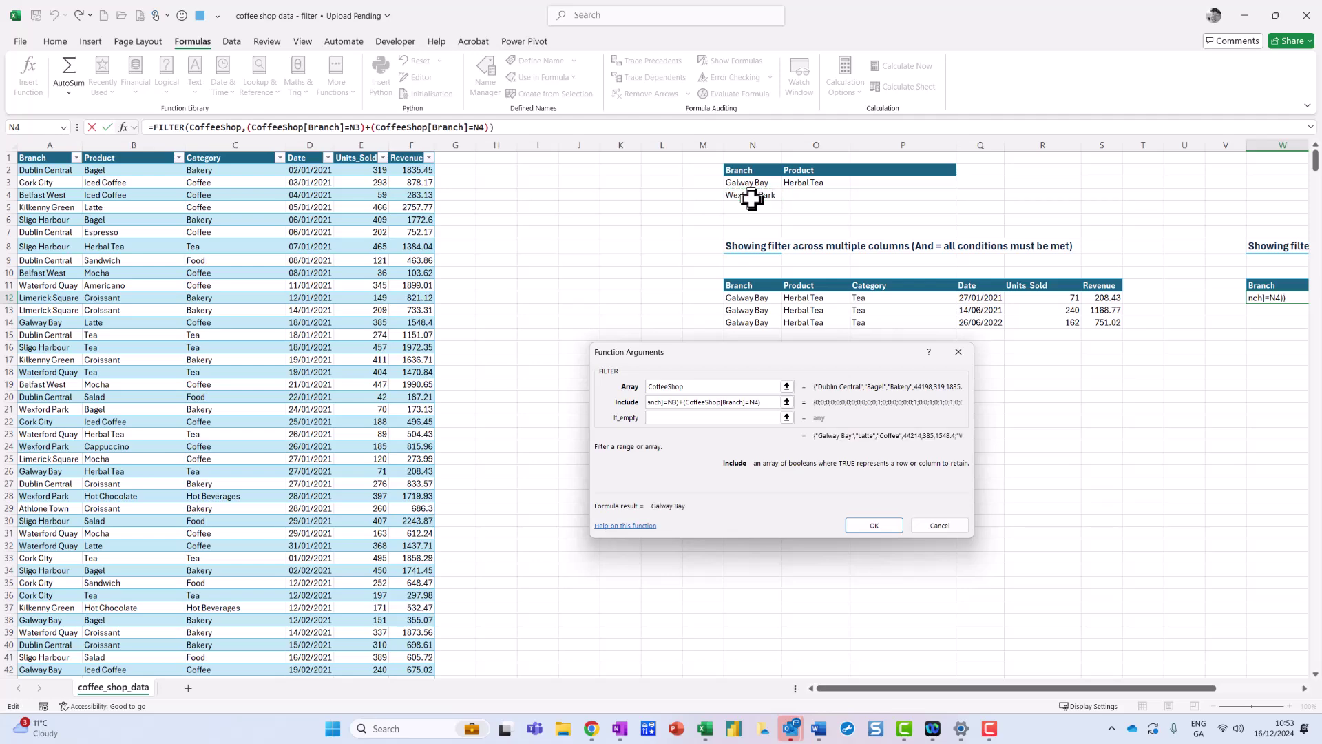
left_click(692, 418)
type("\"N")
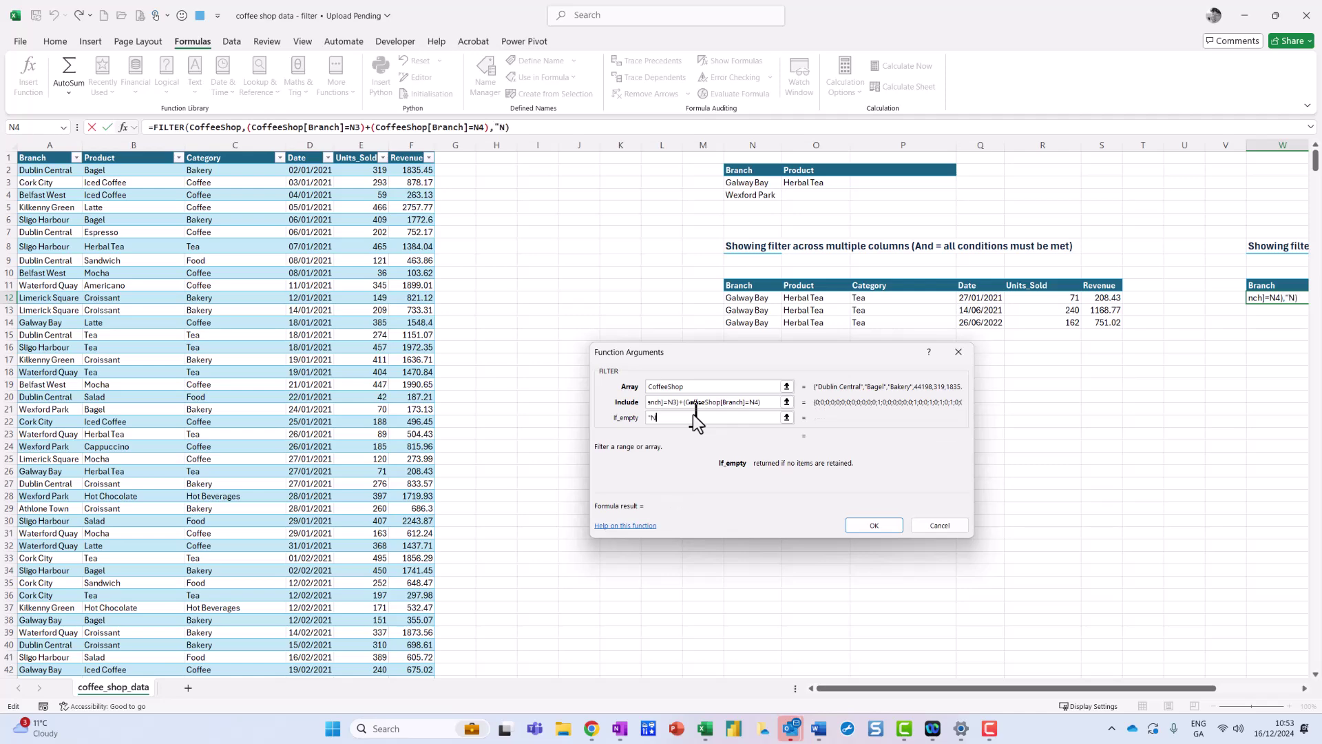
type("o Records found\"")
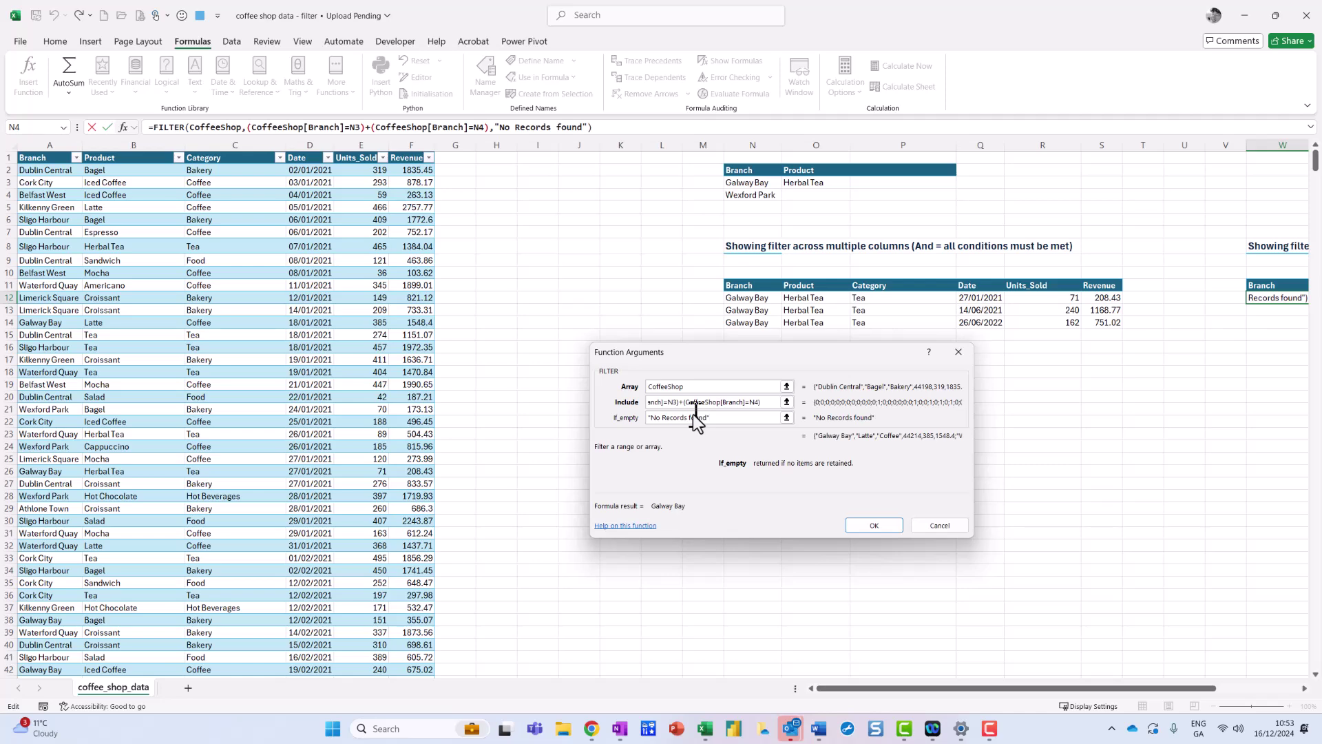
left_click(890, 525)
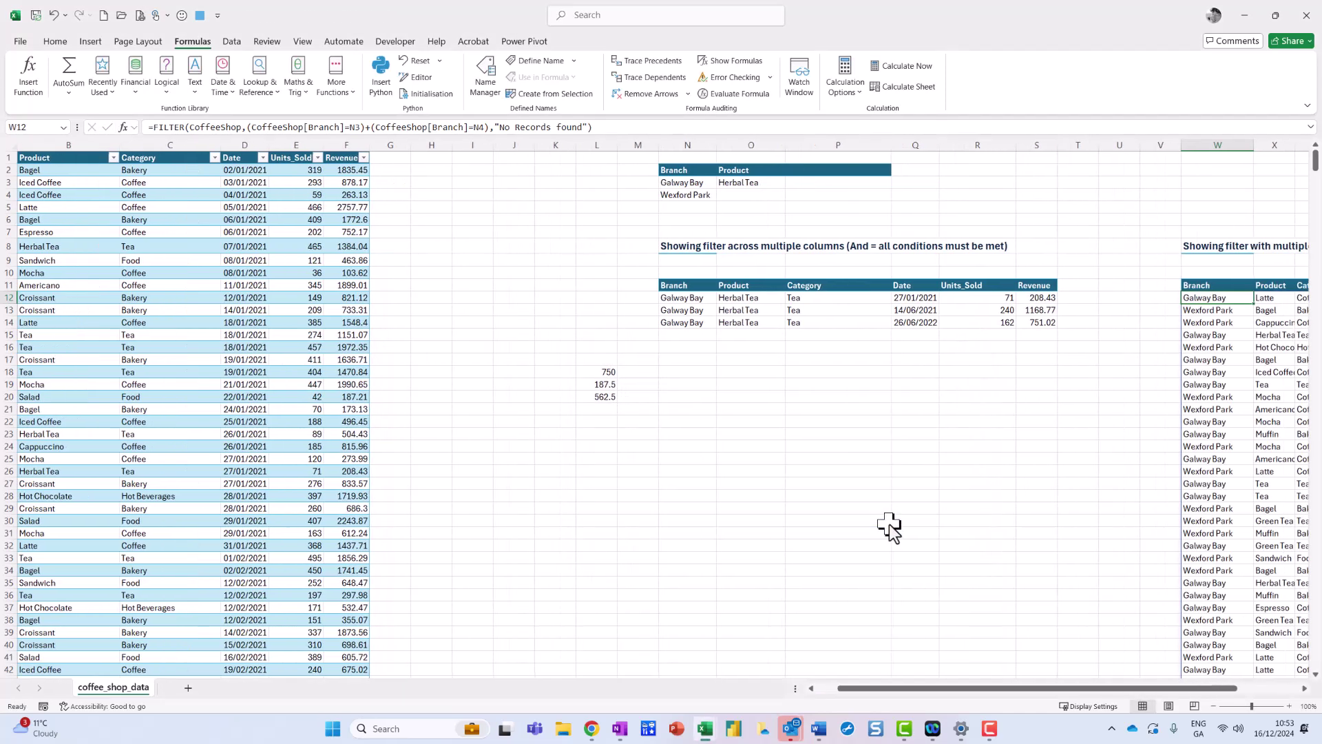
Annotate the spilled branch rows and the workbook title, then clear the ink
scroll(1303, 688, "right", 4)
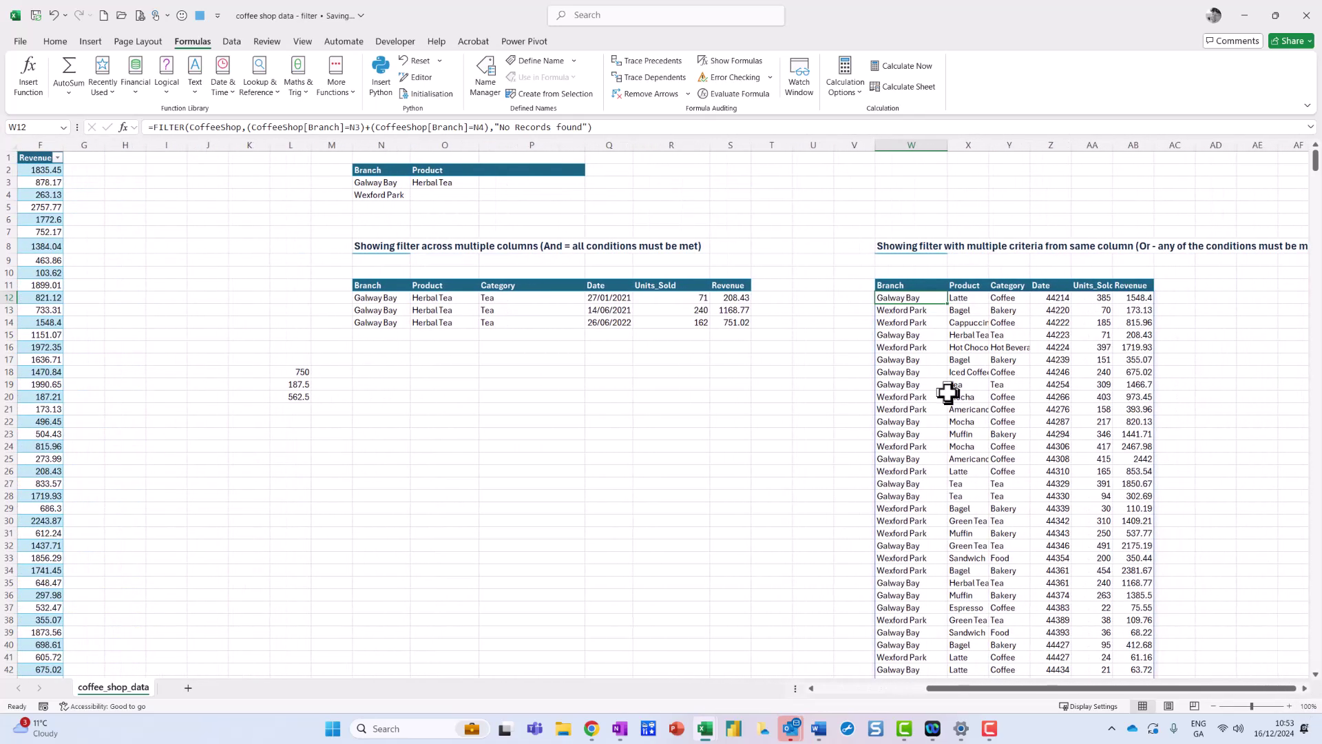
mouse_move(963, 307)
left_mouse_down()
mouse_move(888, 431)
mouse_move(970, 318)
left_mouse_up()
key("Escape")
key("ctrl+2")
mouse_move(265, 25)
left_mouse_down()
mouse_move(257, 55)
mouse_move(289, 31)
left_mouse_up()
key("Escape")
Try Data > Sort A to Z on the spilled results and dismiss the array error
left_click(227, 42)
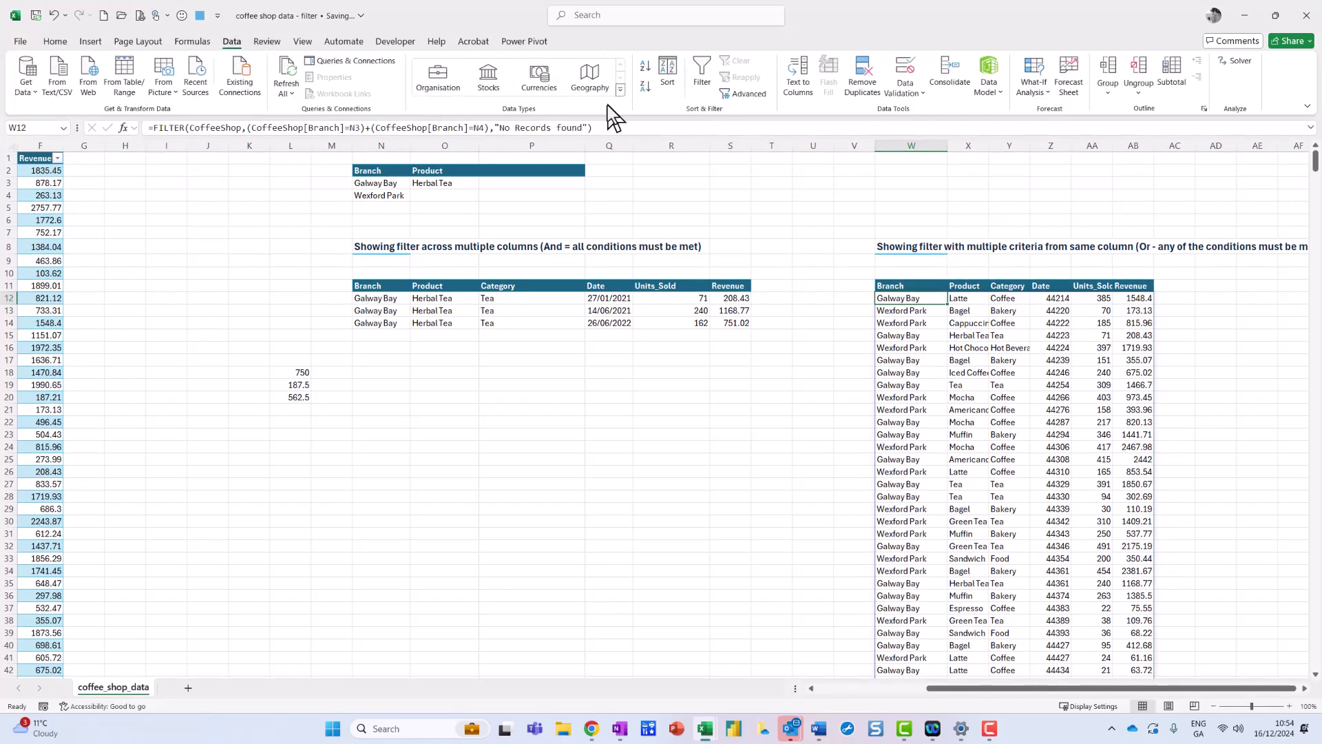
mouse_move(642, 46)
left_mouse_down()
mouse_move(607, 69)
mouse_move(651, 64)
left_mouse_up()
key("Escape")
left_click(645, 67)
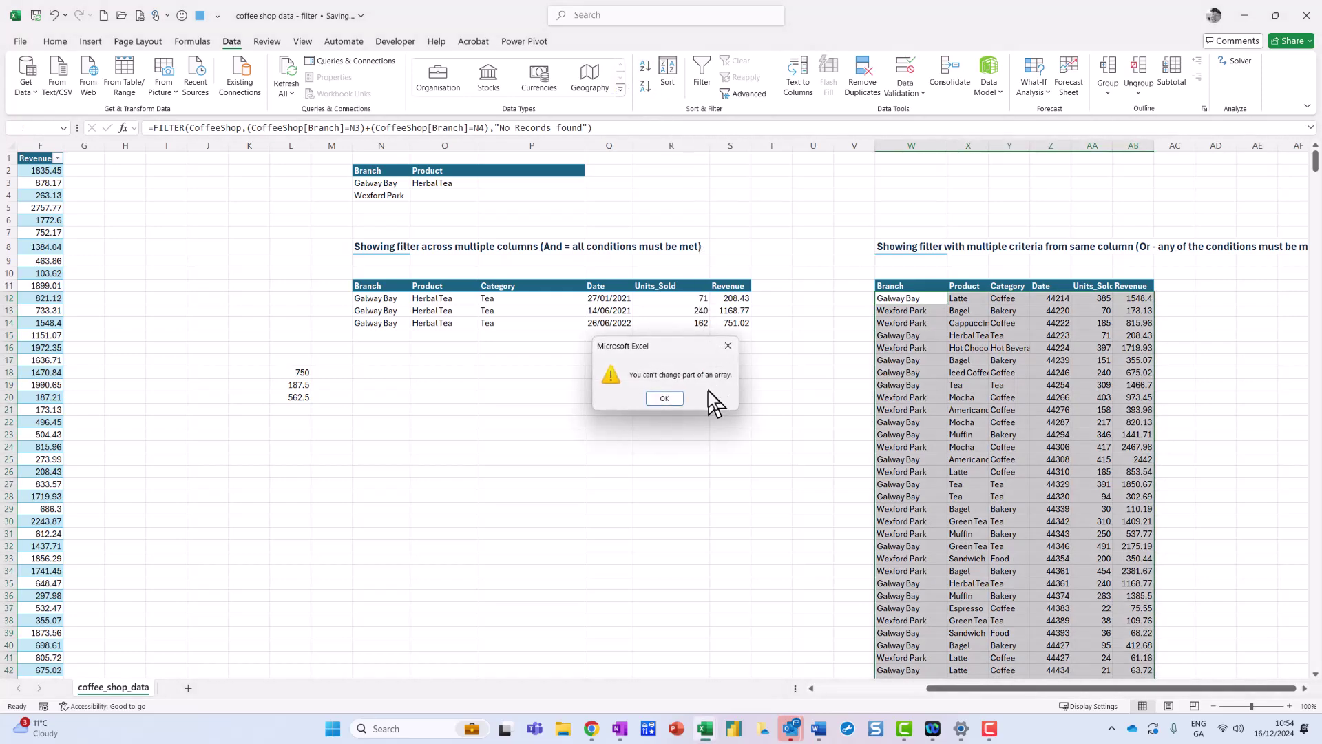
left_click(670, 402)
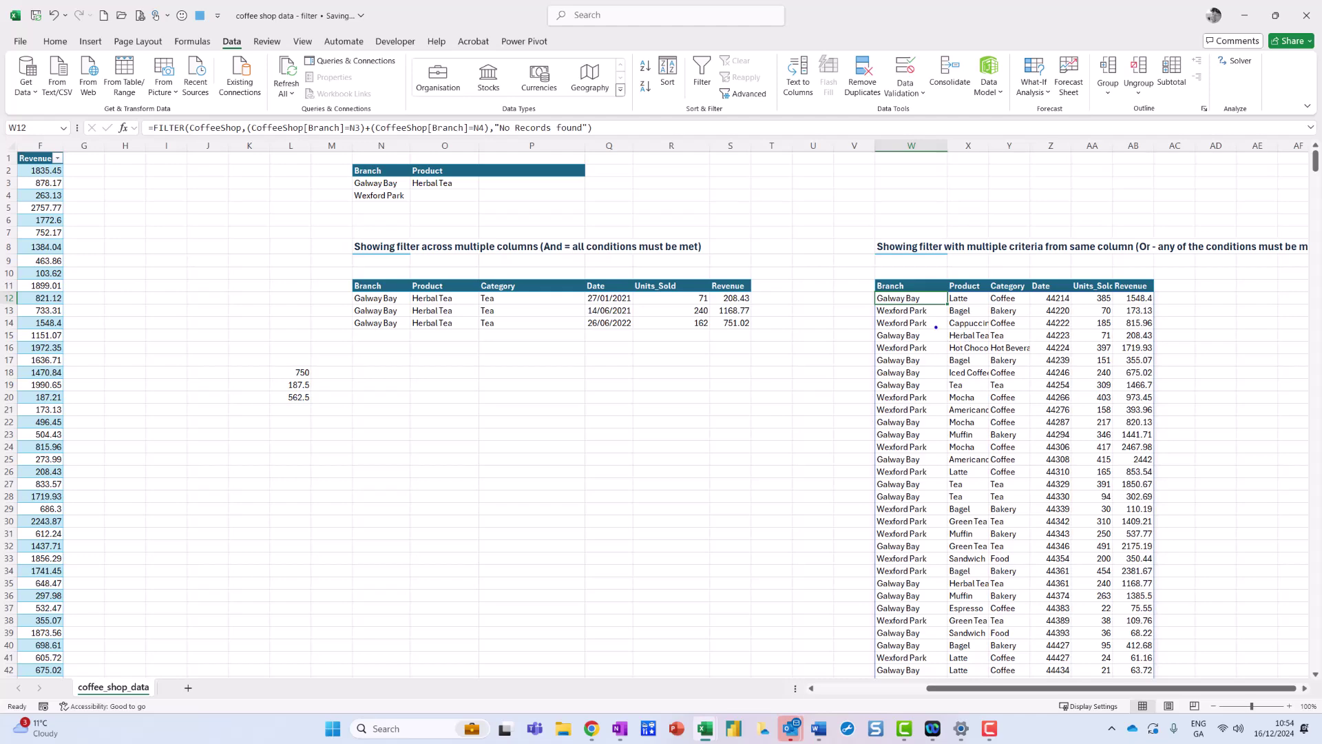
Highlight the result headers and the FILTER formula, then reselect W12
mouse_move(847, 284)
left_mouse_down()
mouse_move(895, 315)
mouse_move(975, 279)
mouse_move(852, 266)
left_mouse_up()
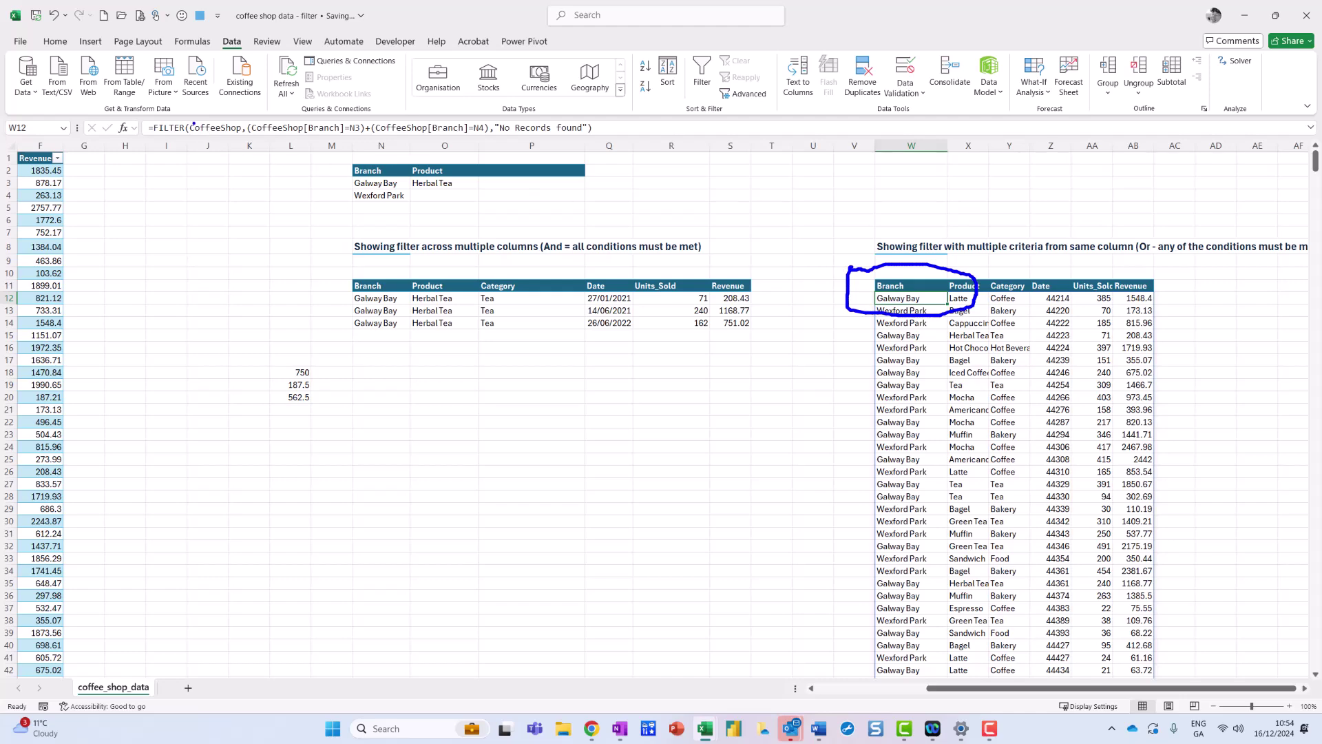
mouse_move(136, 110)
left_mouse_down()
mouse_move(300, 142)
mouse_move(659, 142)
left_mouse_up()
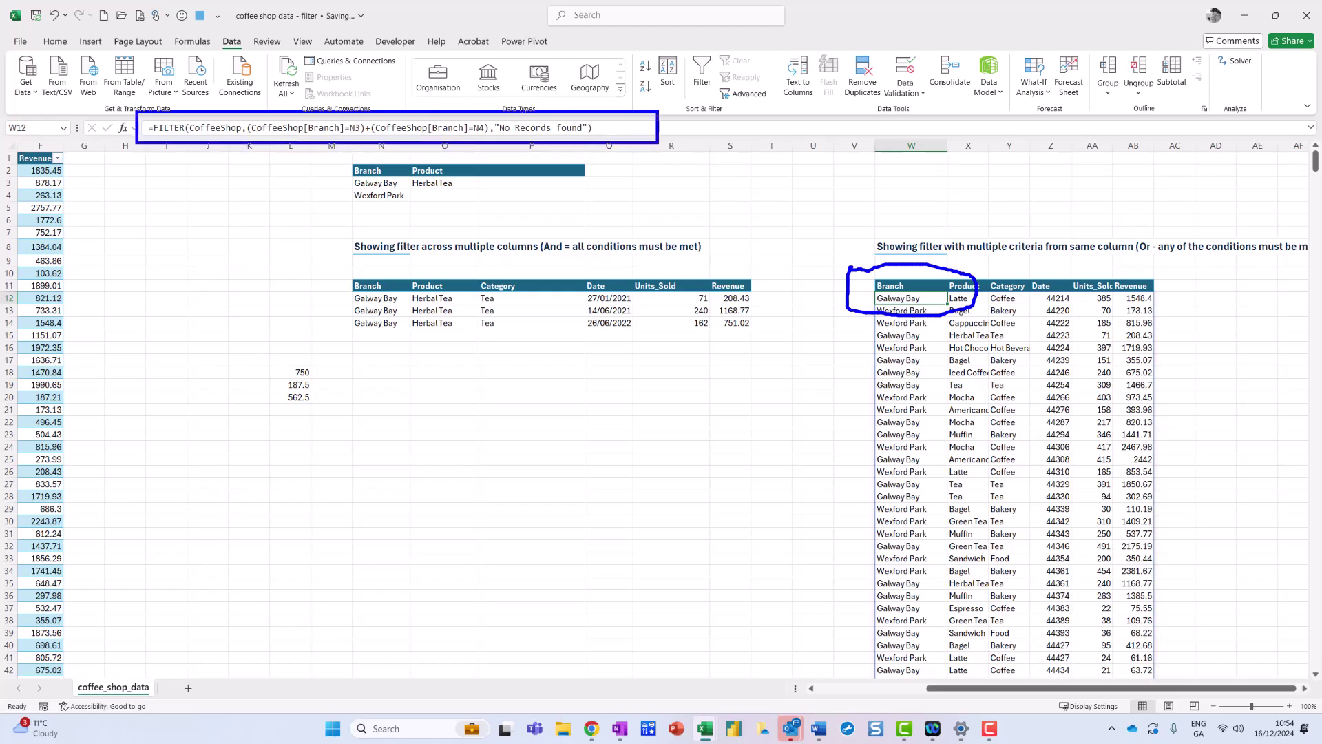
key("Escape")
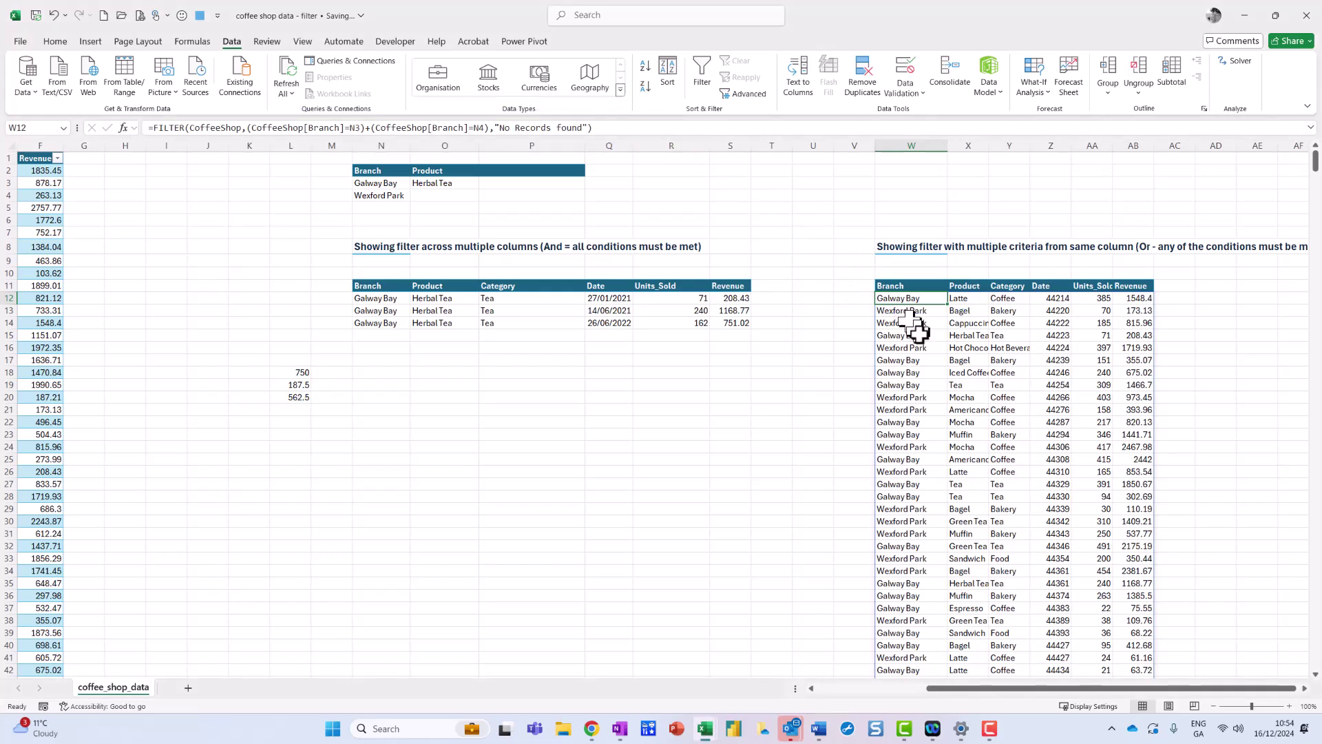
left_click(929, 372)
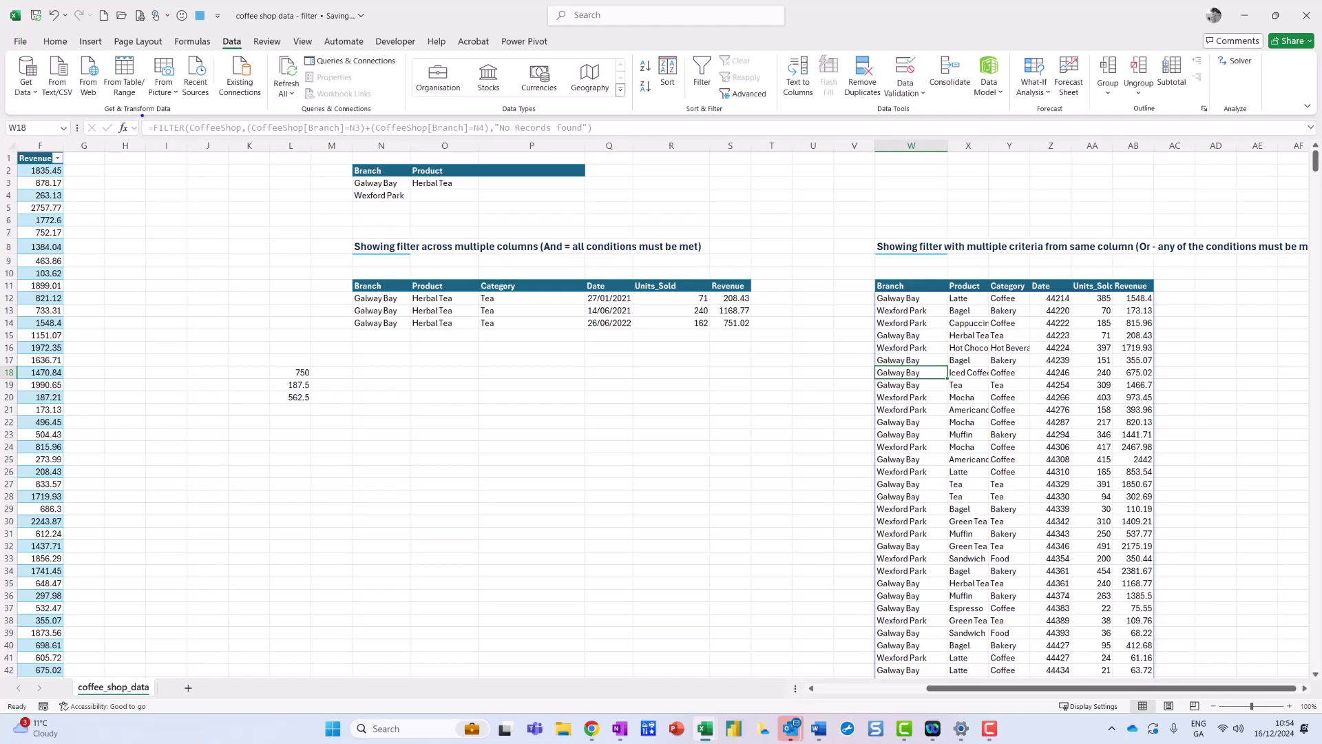
mouse_move(142, 115)
left_mouse_down()
mouse_move(350, 150)
mouse_move(639, 137)
left_mouse_up()
left_click(909, 297)
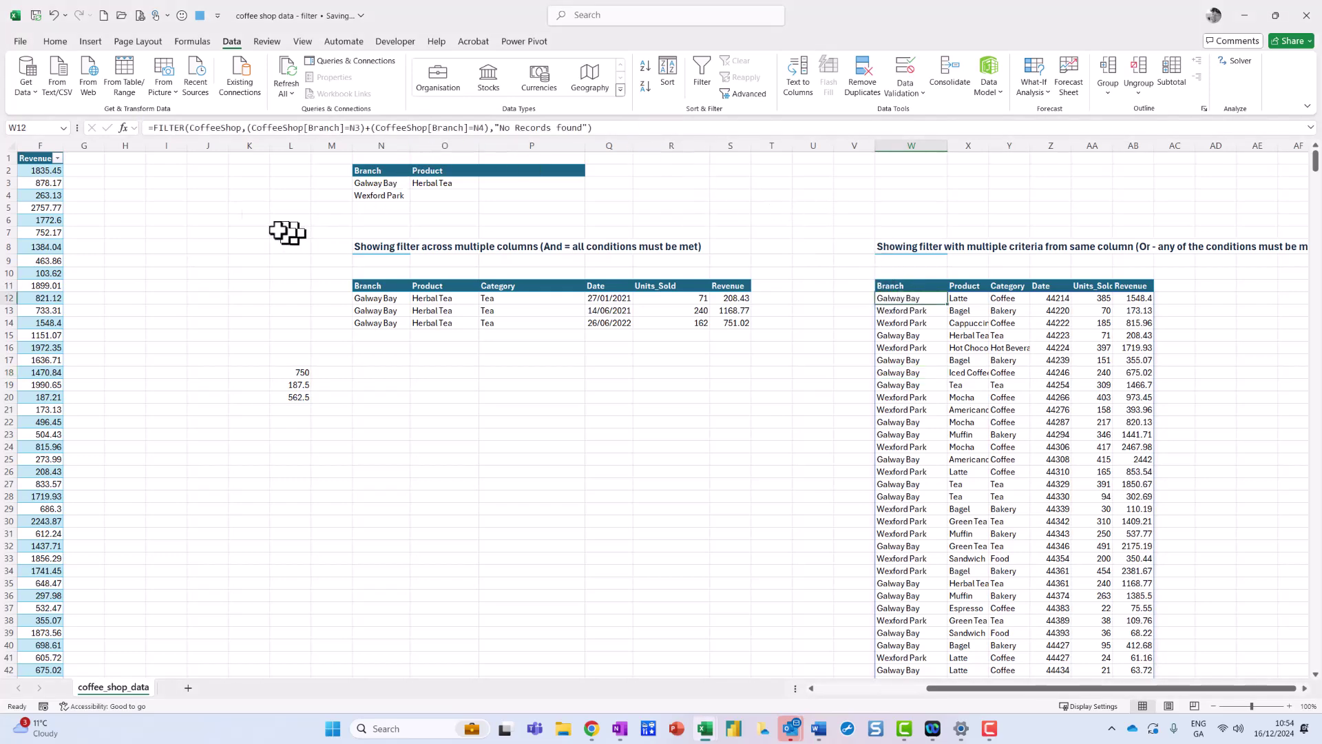
Change the W12 formula to =SORT(FILTER(...),,1) so results sort ascending by branch
key("F2")
left_click(153, 130)
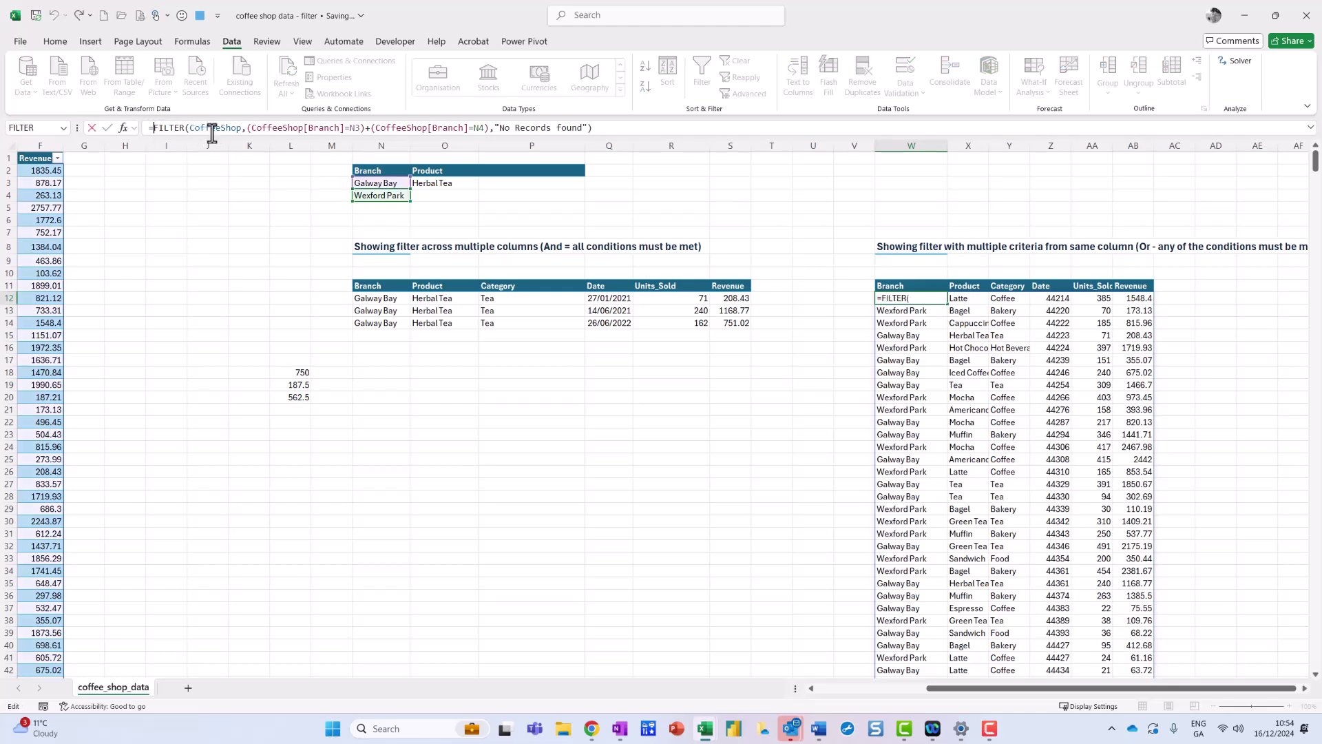
type("sort(")
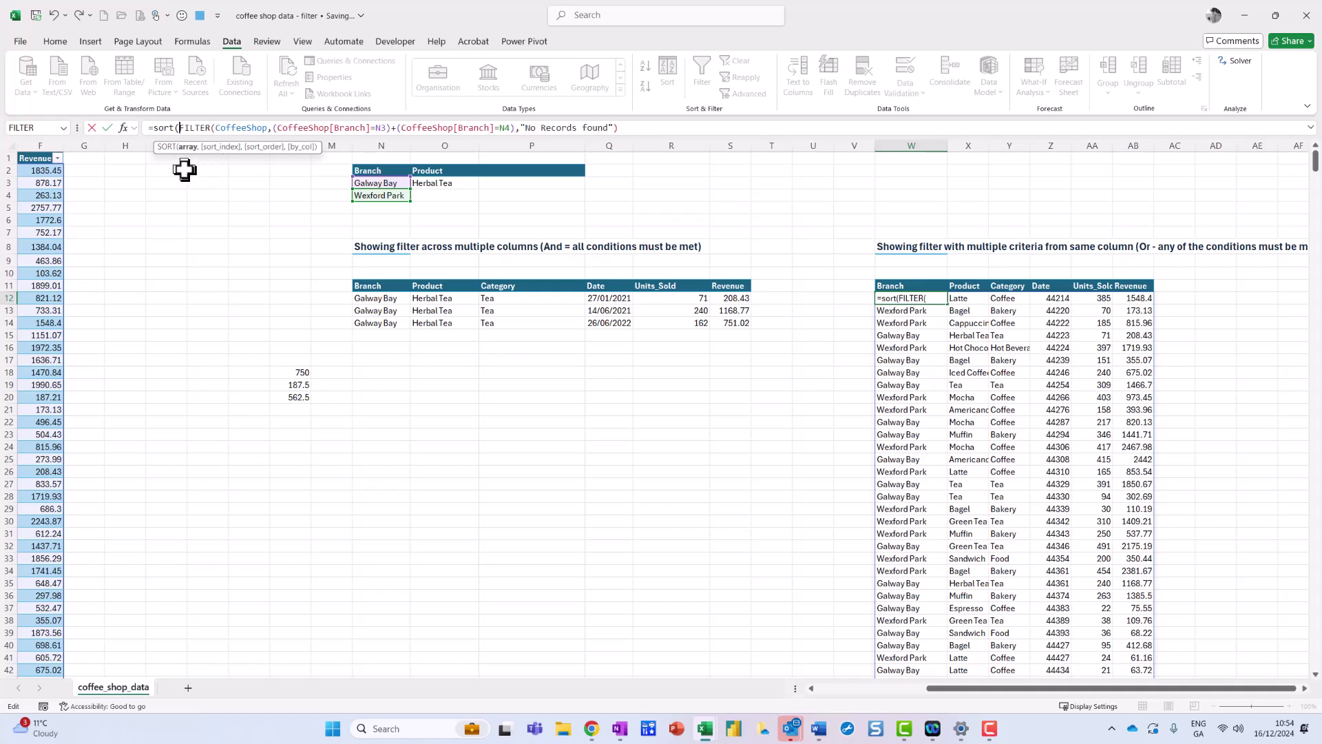
left_click(645, 128)
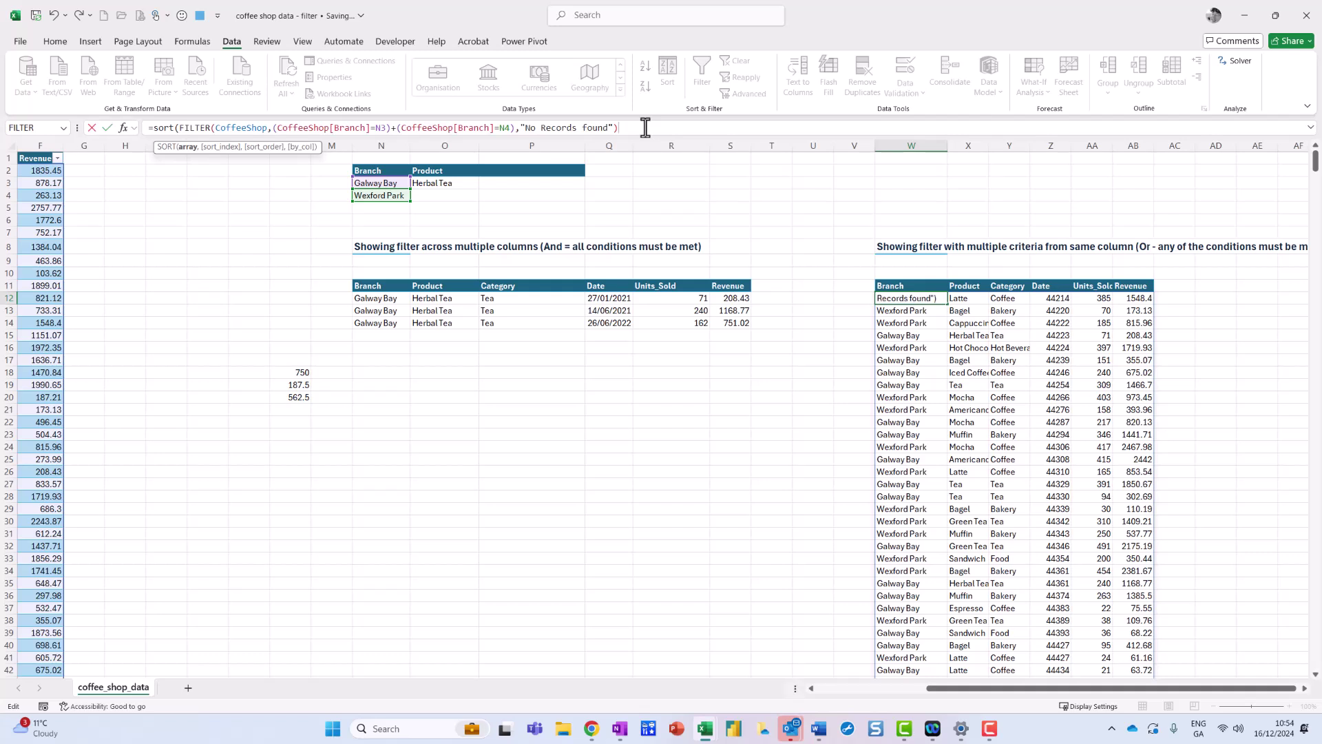
type(",")
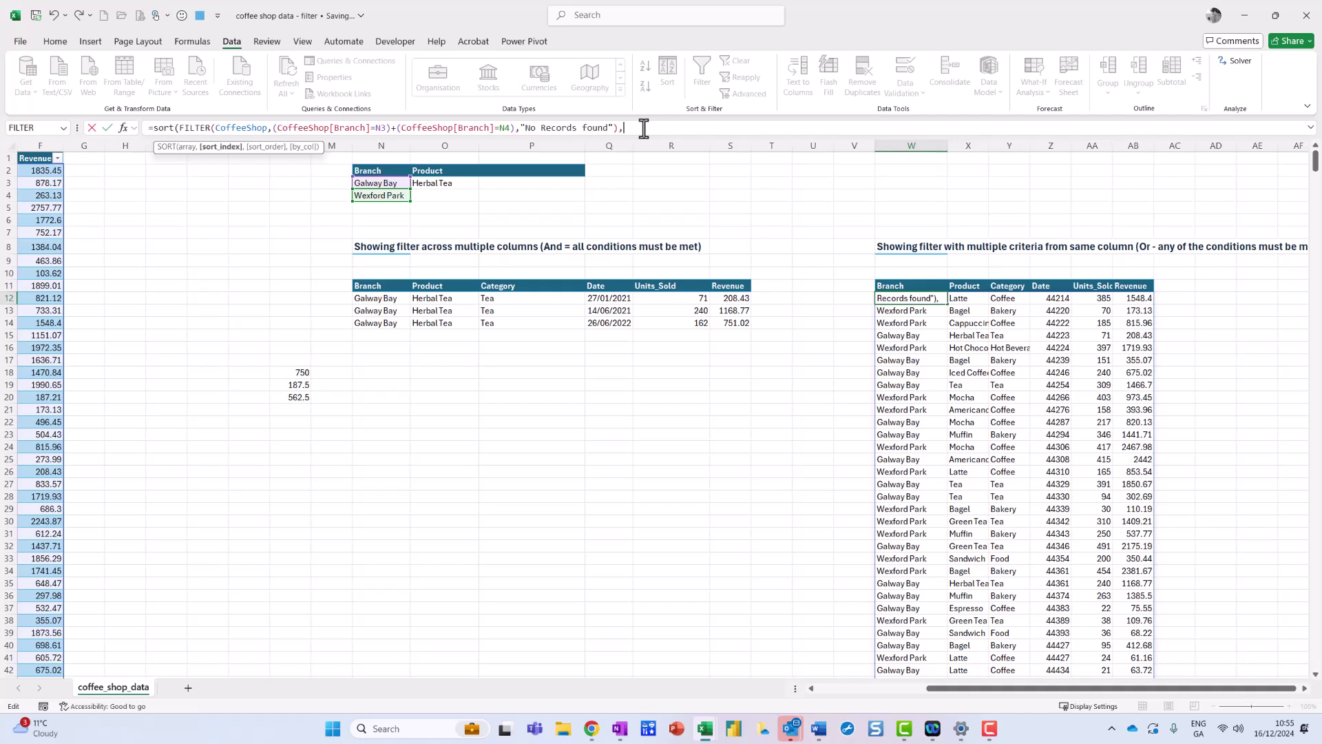
type(",")
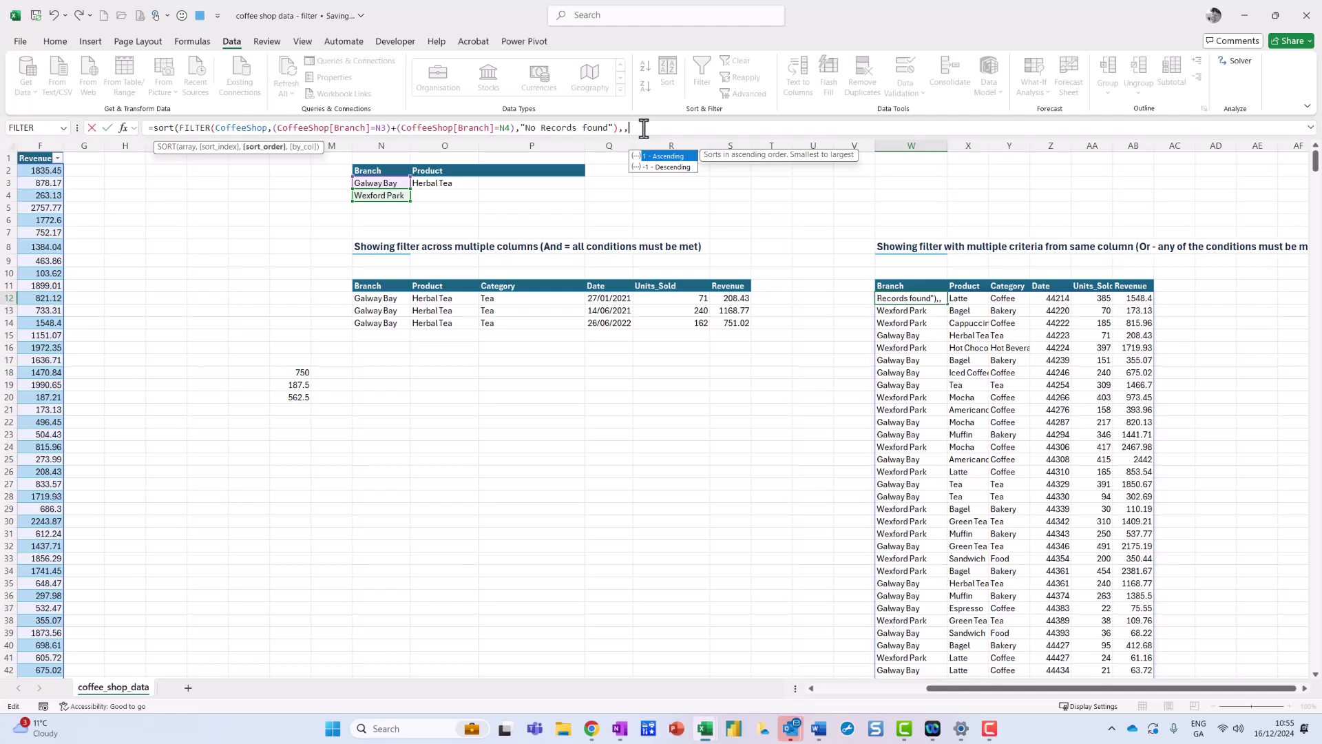
type("1")
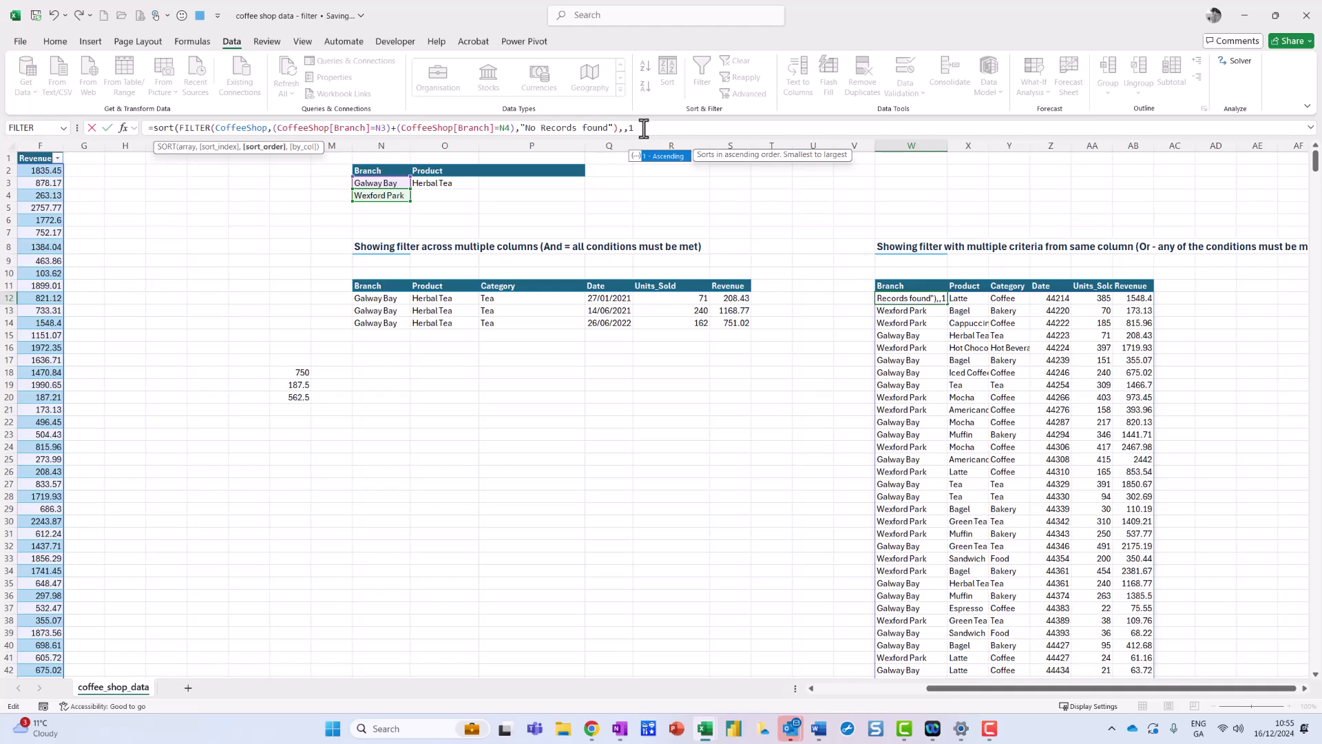
type(")")
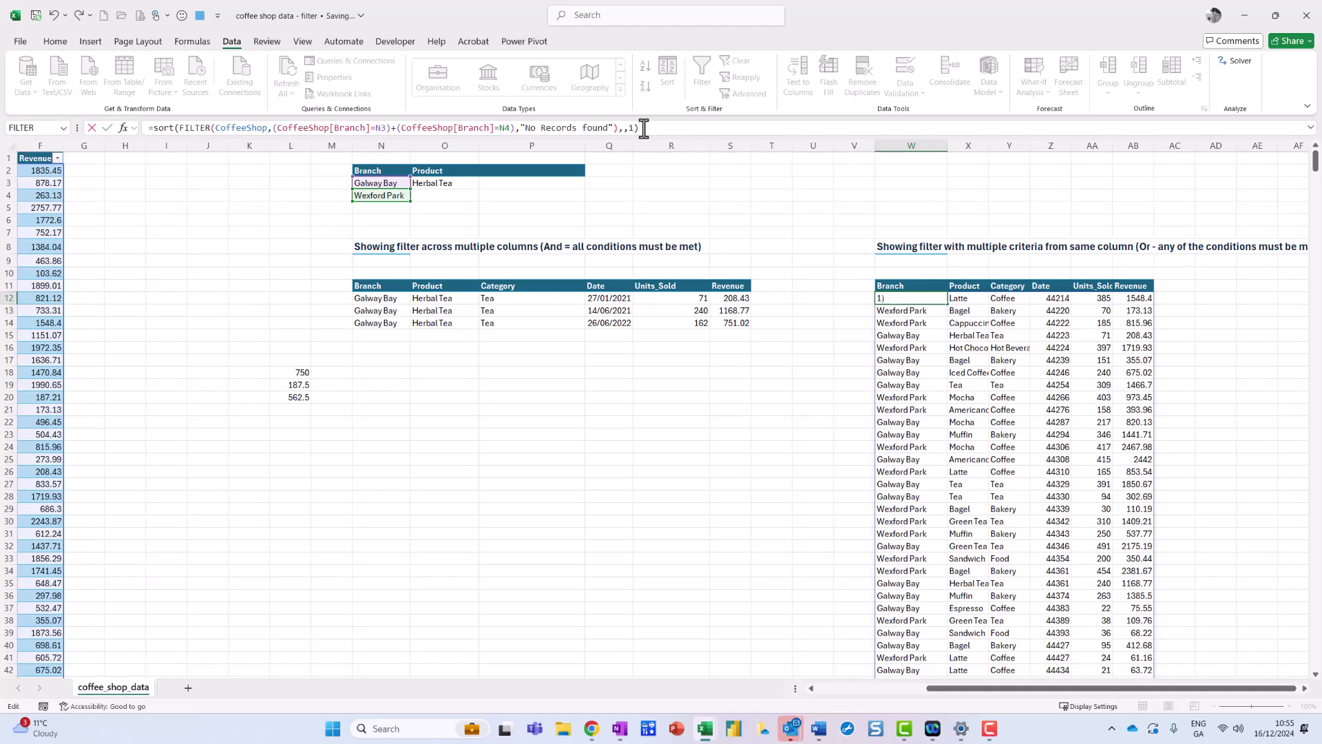
key("Return")
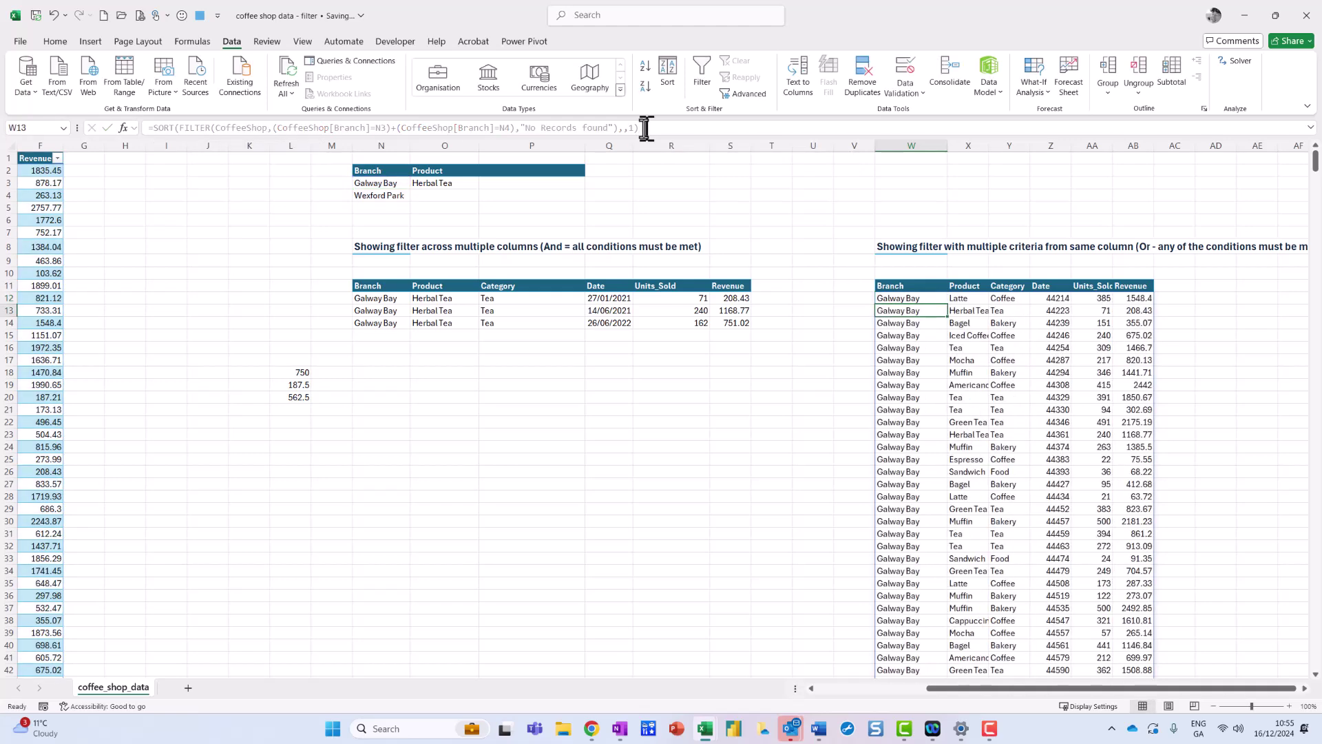
scroll(951, 405, "down", 4)
scroll(948, 400, "up", 4)
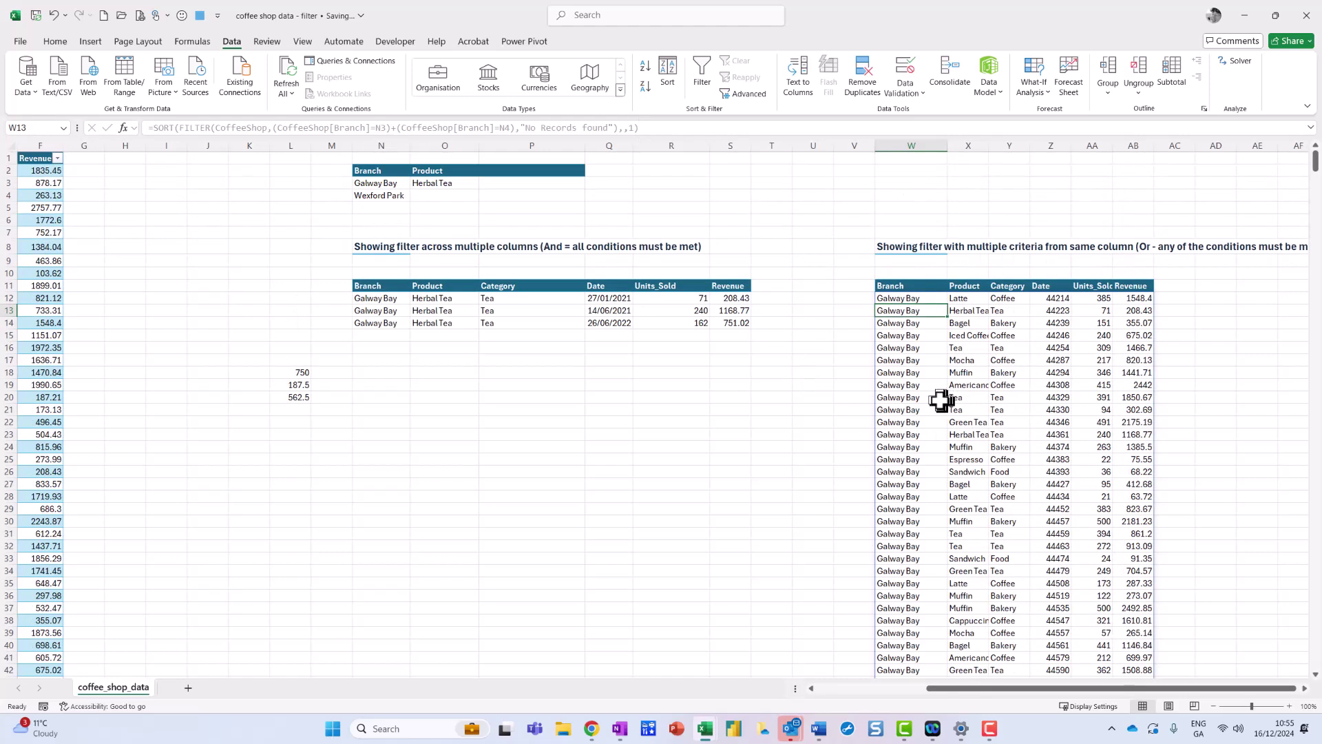